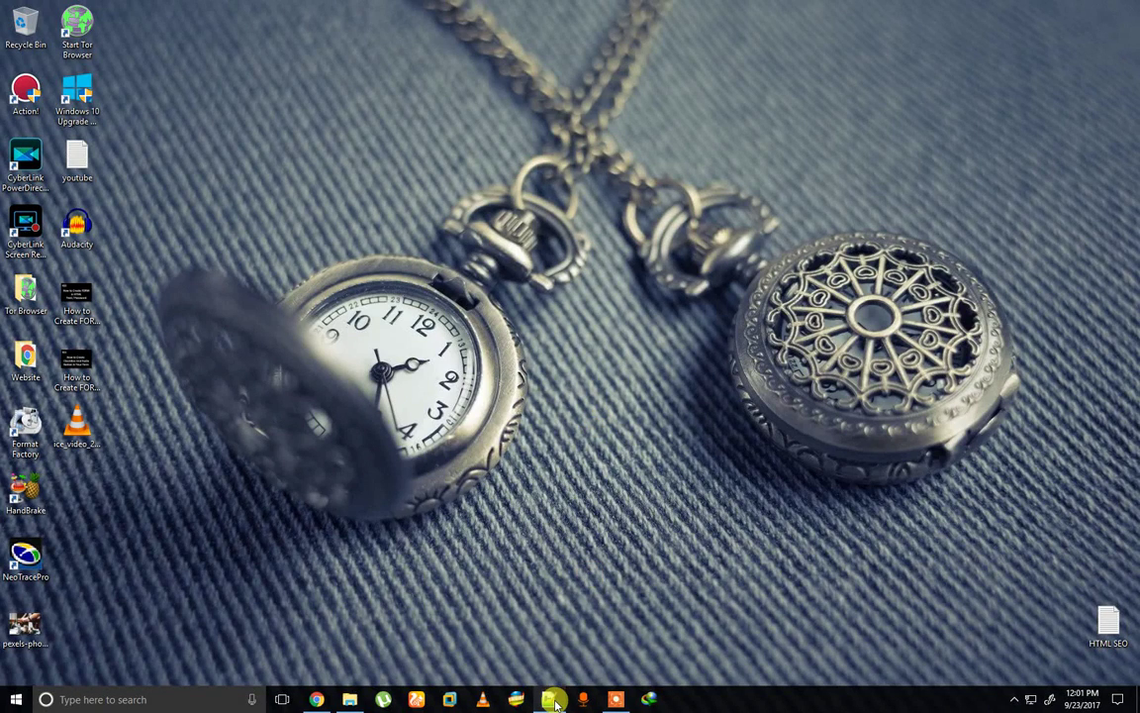
Add blank lines above </form> in form.html and start an empty <> tag on line 12
mouse_move(549, 699)
left_click(541, 627)
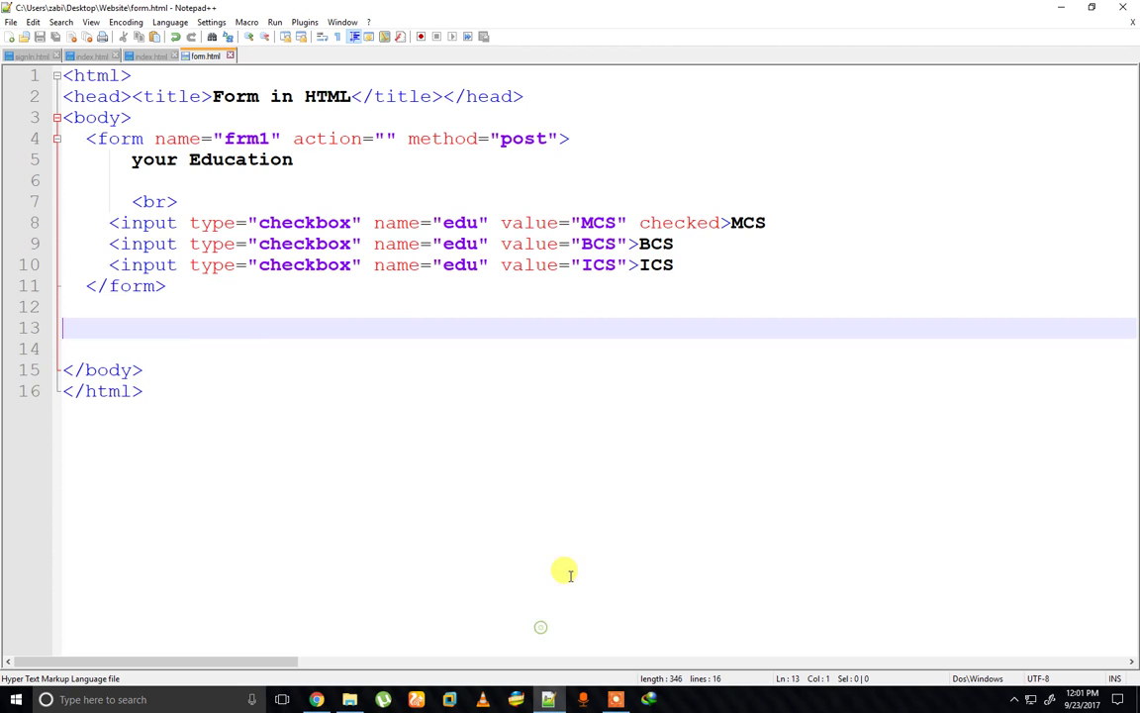
left_click(80, 285)
key("Return")
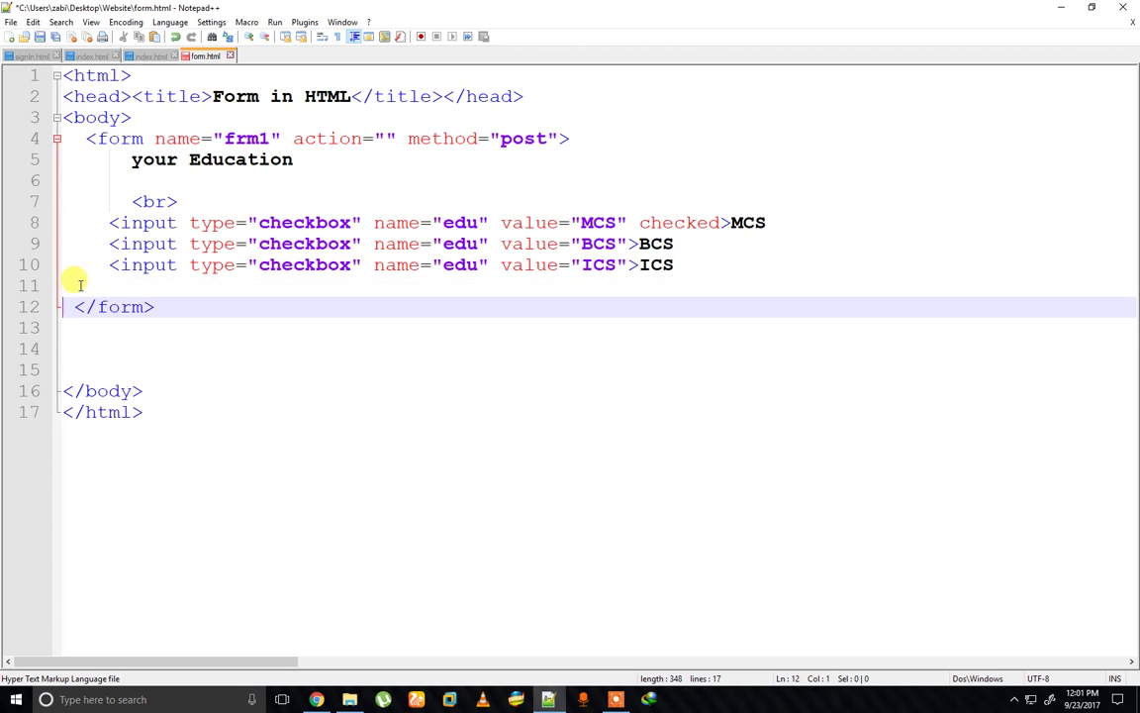
key("Return")
key("Up")
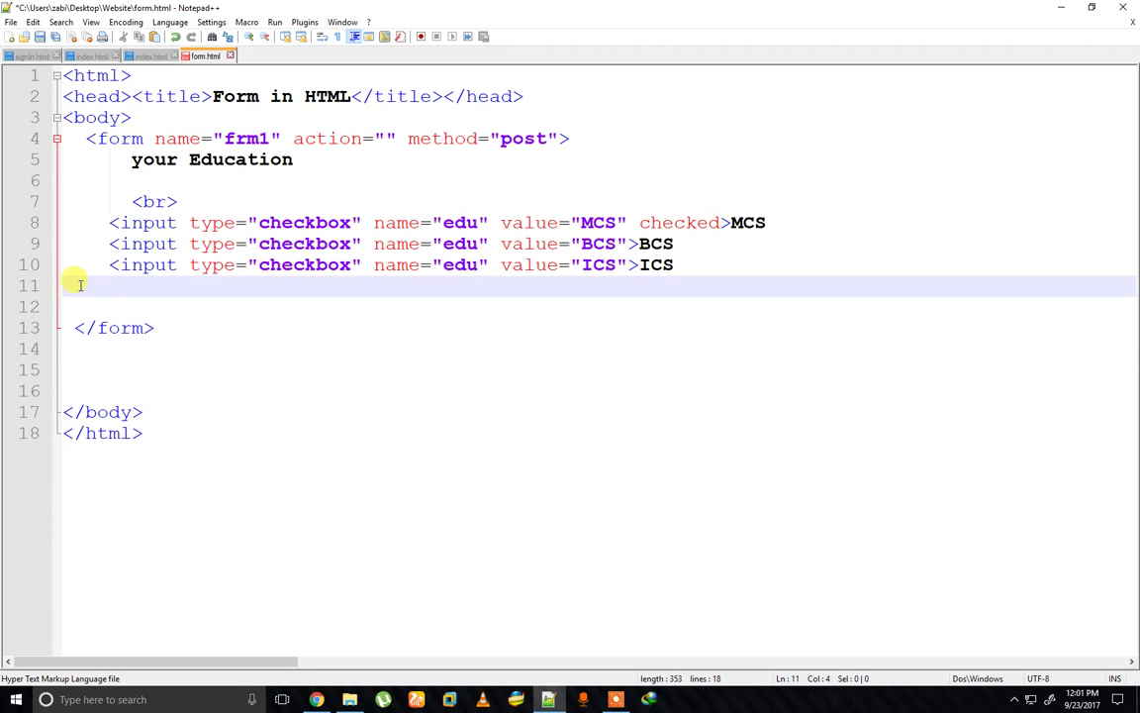
key("Return")
key("Return")
key("Up")
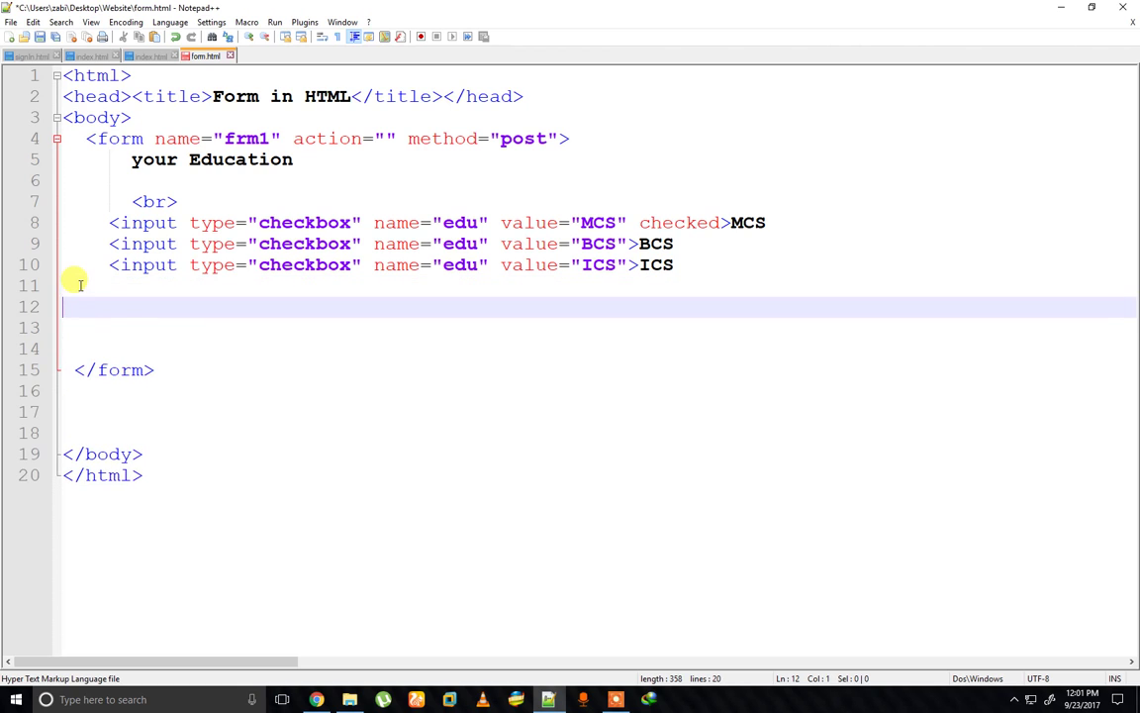
type("<>")
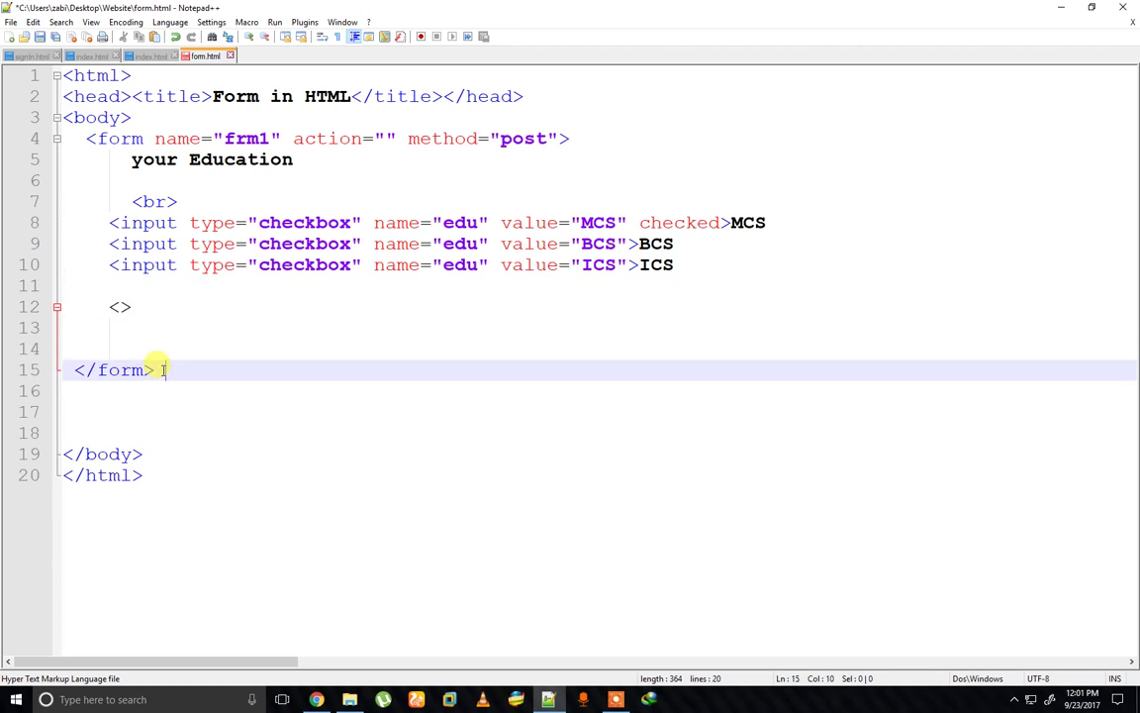
mouse_move(159, 369)
left_mouse_down()
mouse_move(80, 191)
mouse_move(75, 139)
left_mouse_up()
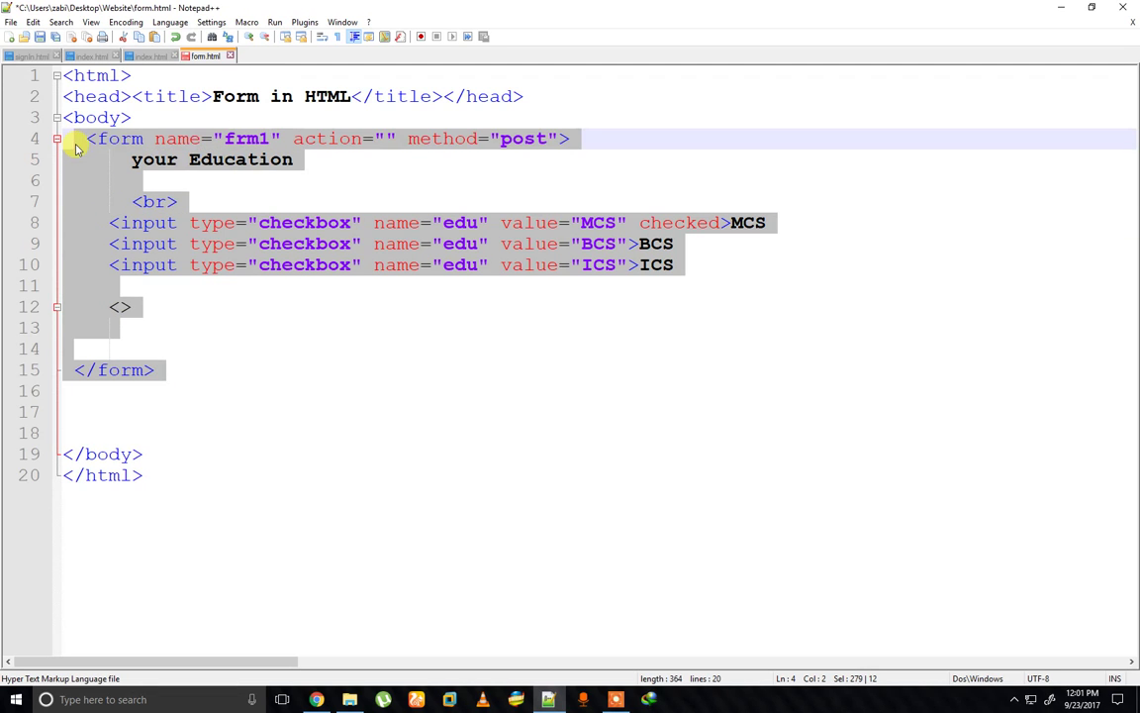
Replace the education text and checkboxes with the label 'Select YOur CIty'
left_click_drag(157, 297, 122, 166)
key("Delete")
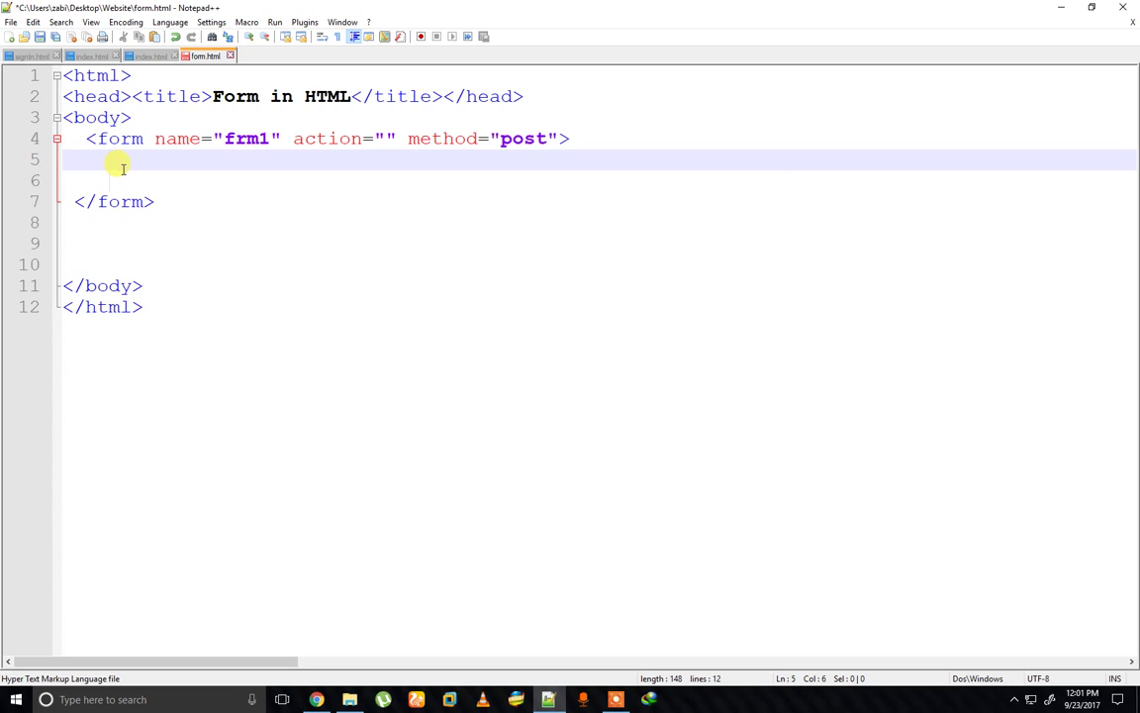
type("Selec")
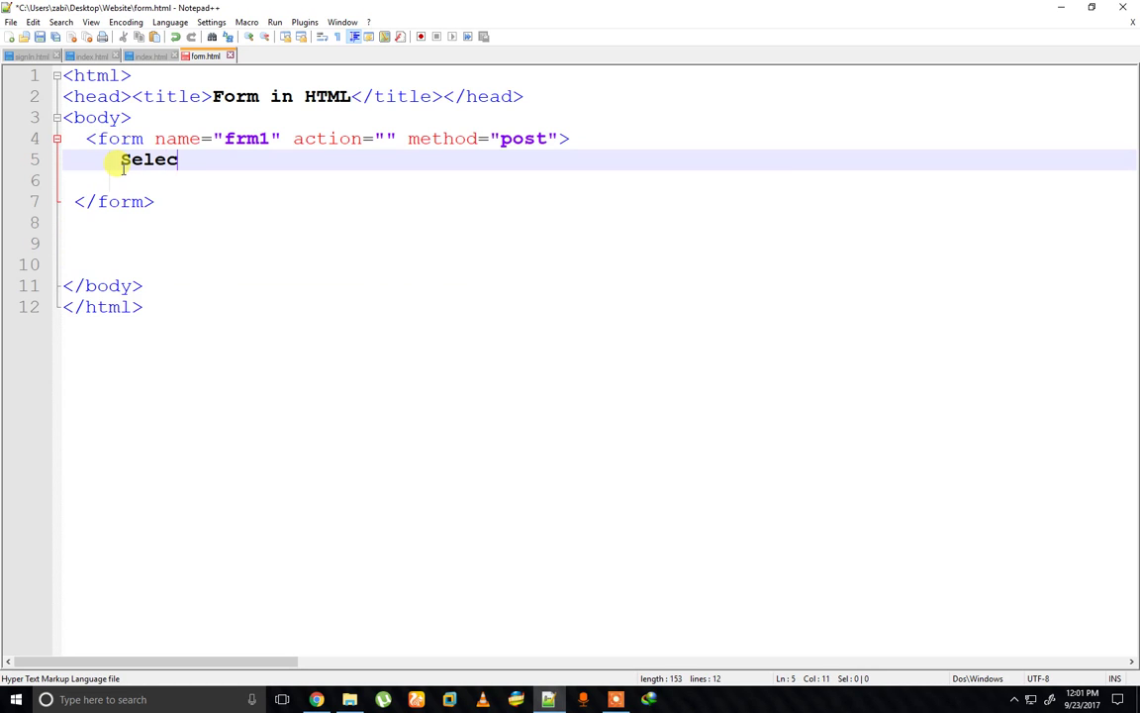
type("t YO")
type("ur CIty")
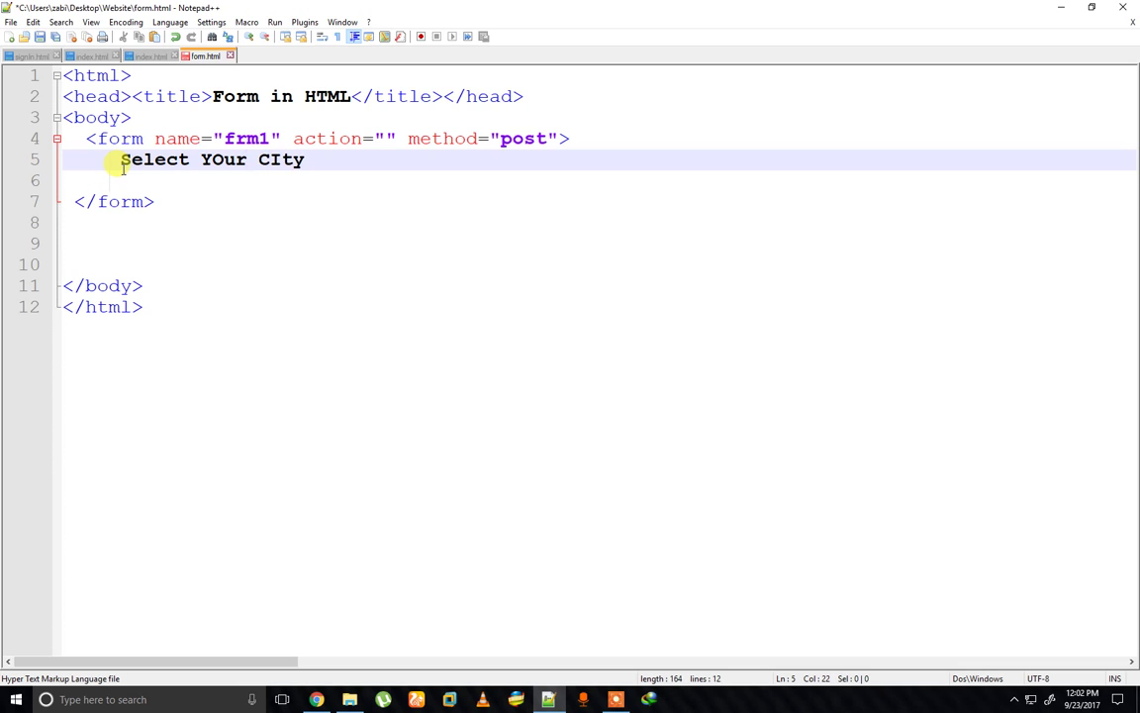
Add a <select></select> element below the city label, with blank lines and an option tag started inside
key("Return")
type("<")
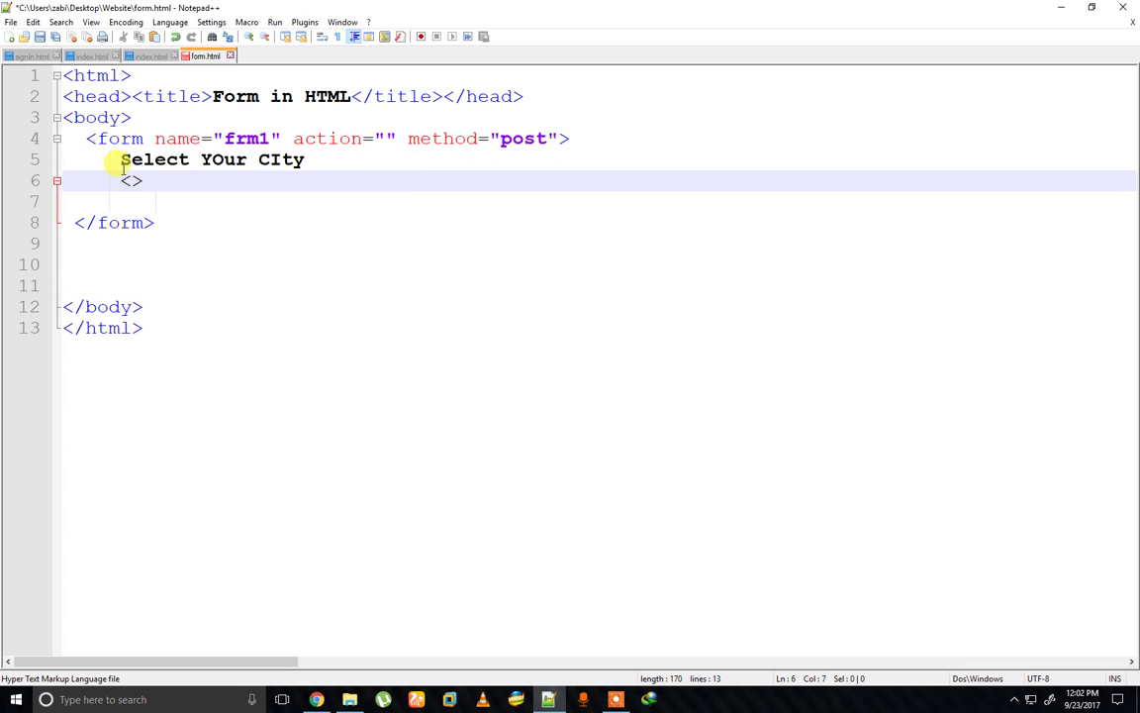
type("s")
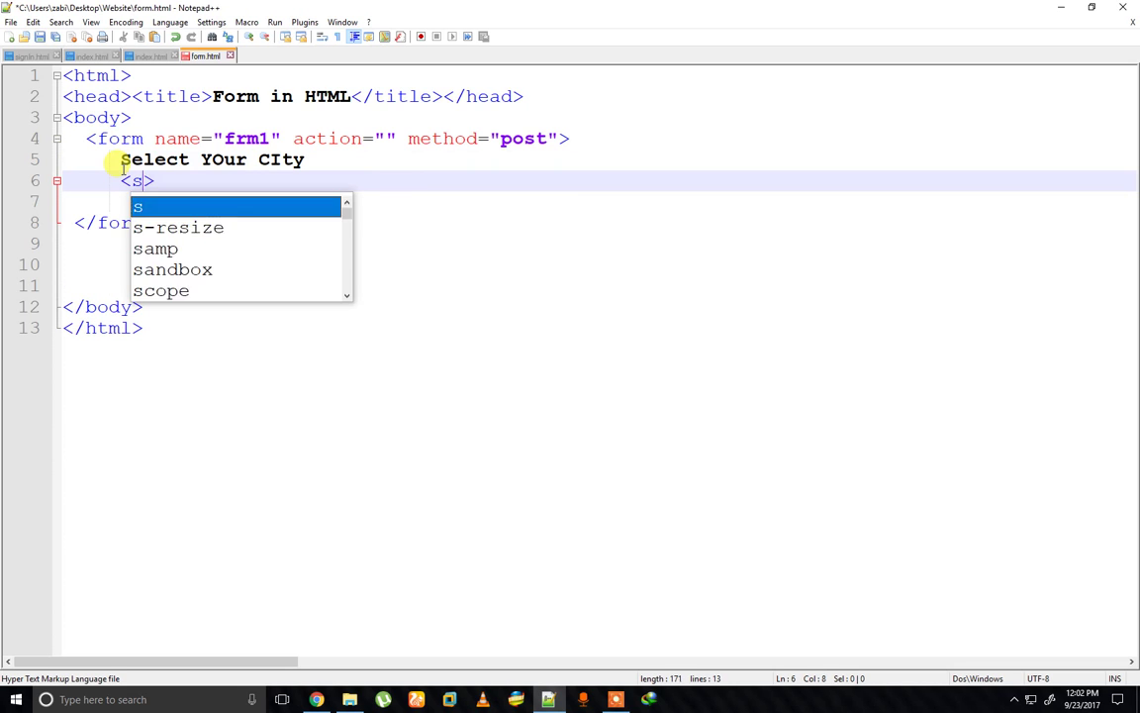
type("ele")
key("Return")
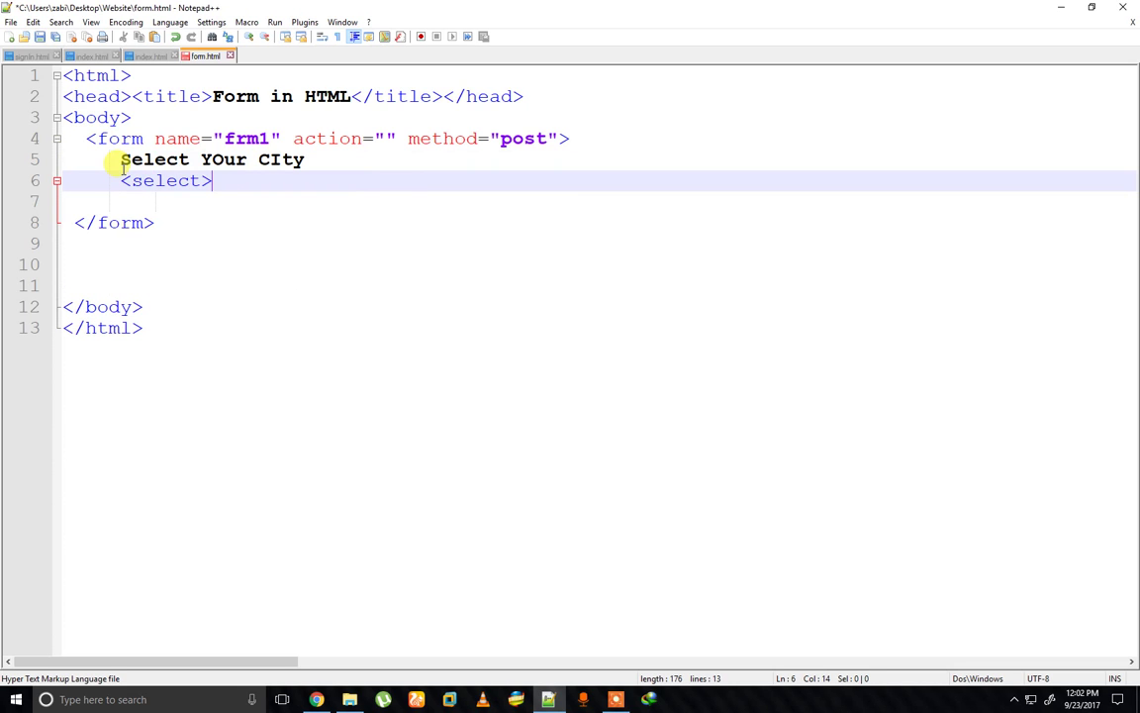
type("<>/")
type("sc")
key("BackSpace")
type("ele>")
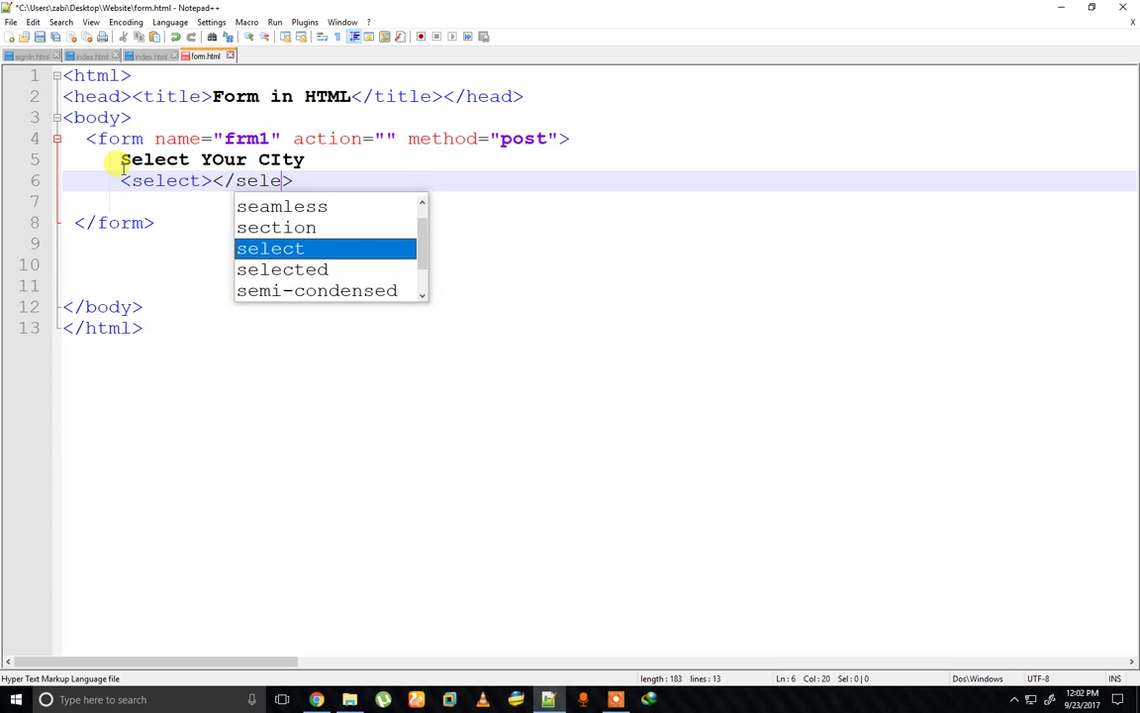
key("Return")
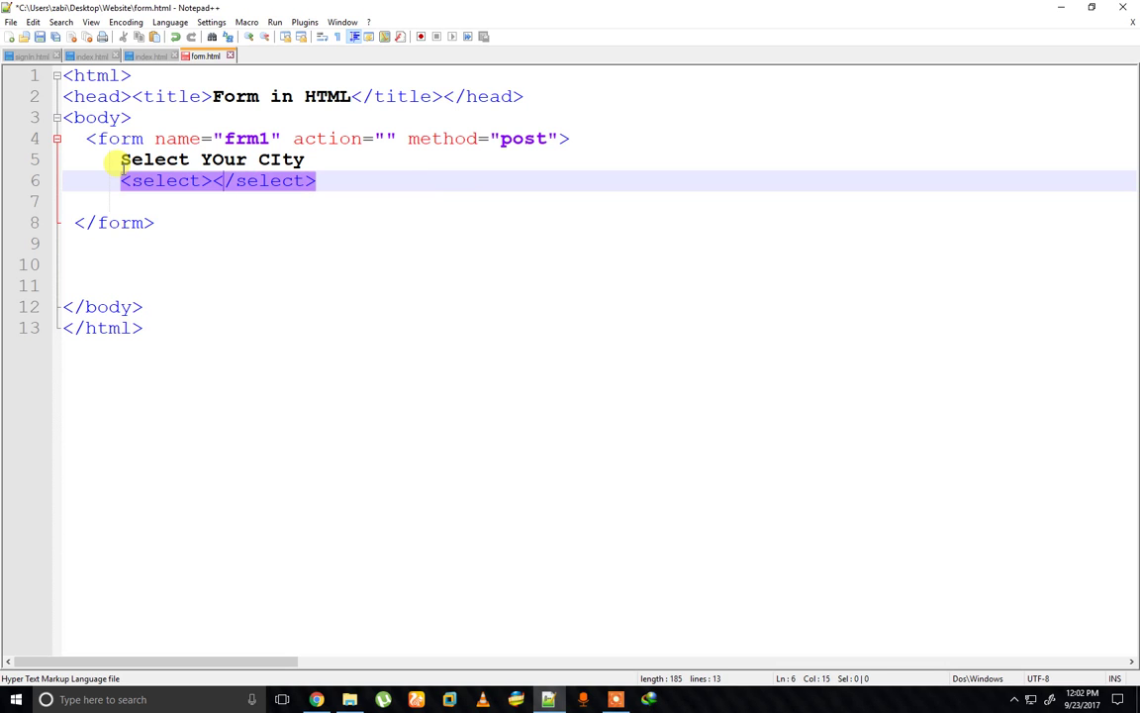
key("Return")
key("Return")
key("Return")
key("Return")
key("Up")
key("Up")
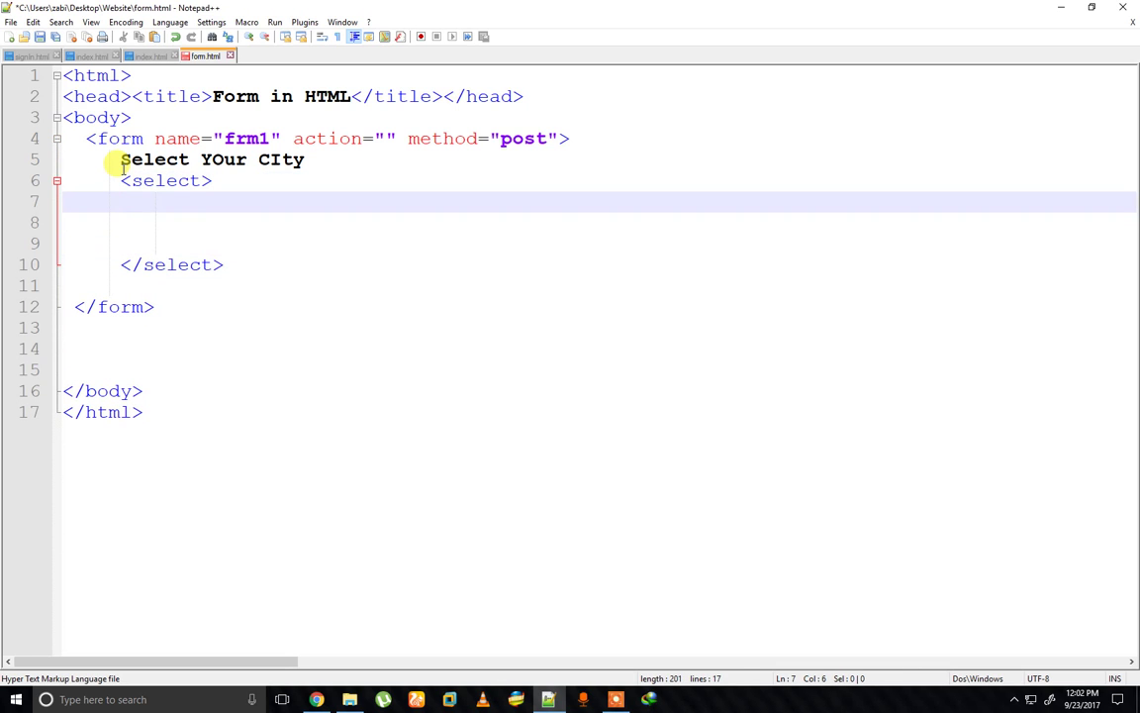
type("<>")
type("optio")
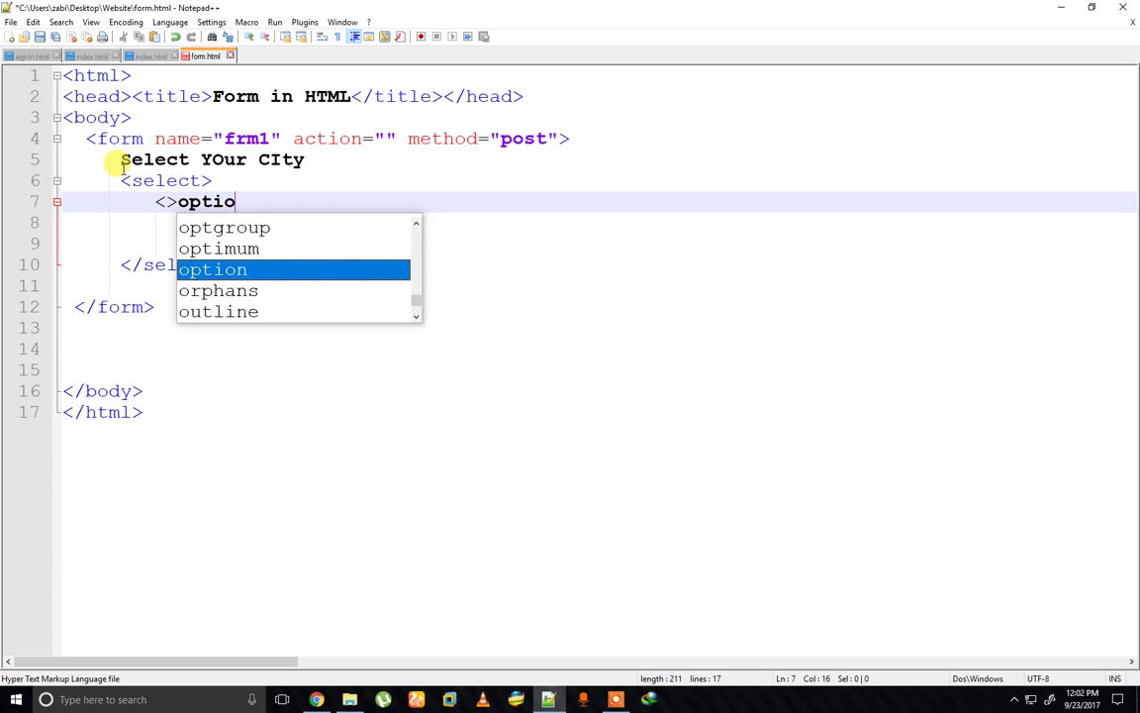
type("n")
Write the first option tag with value LHR inside the select element
key("Left")
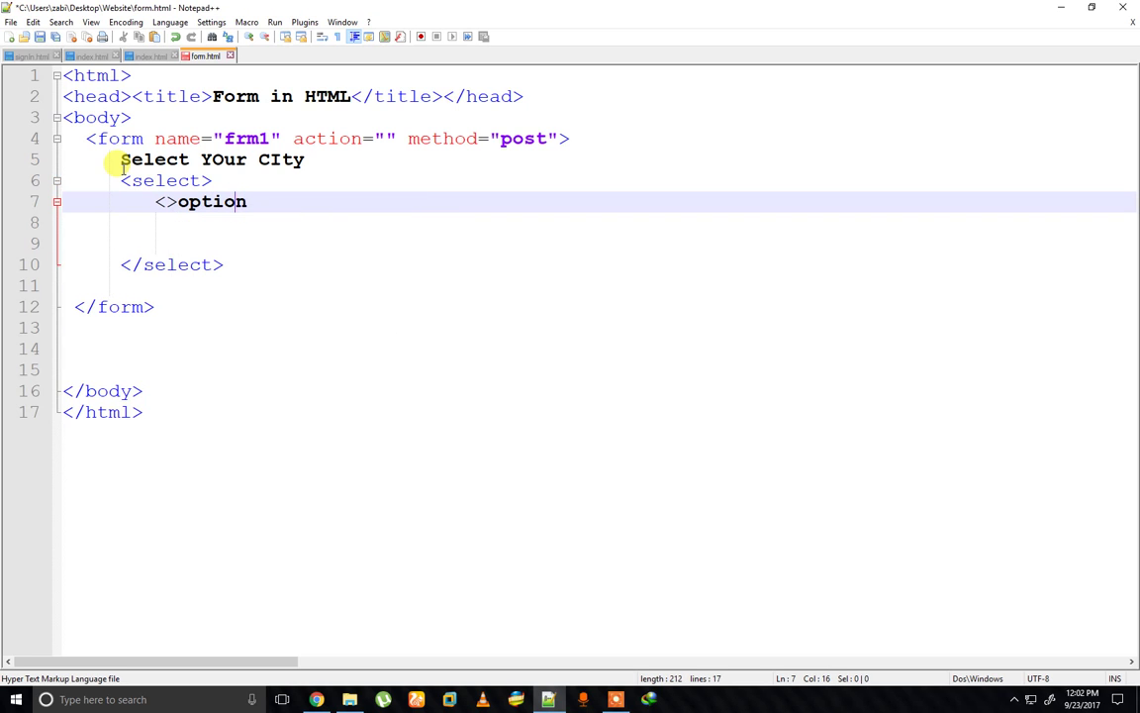
key("BackSpace")
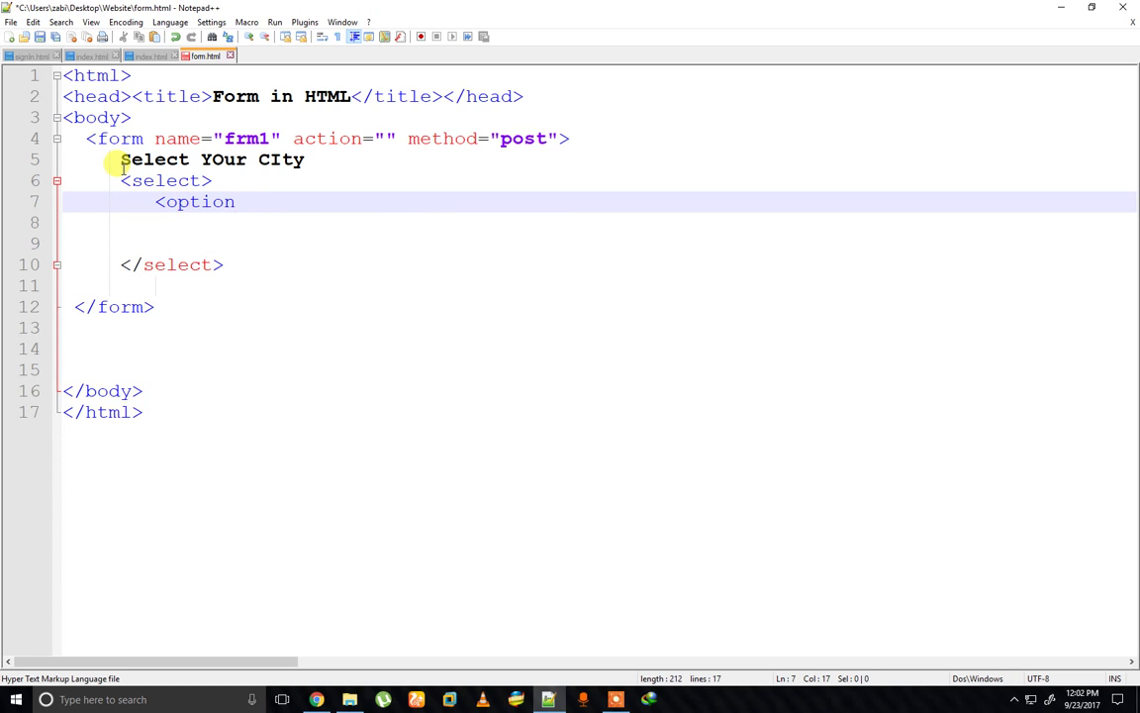
type("valu")
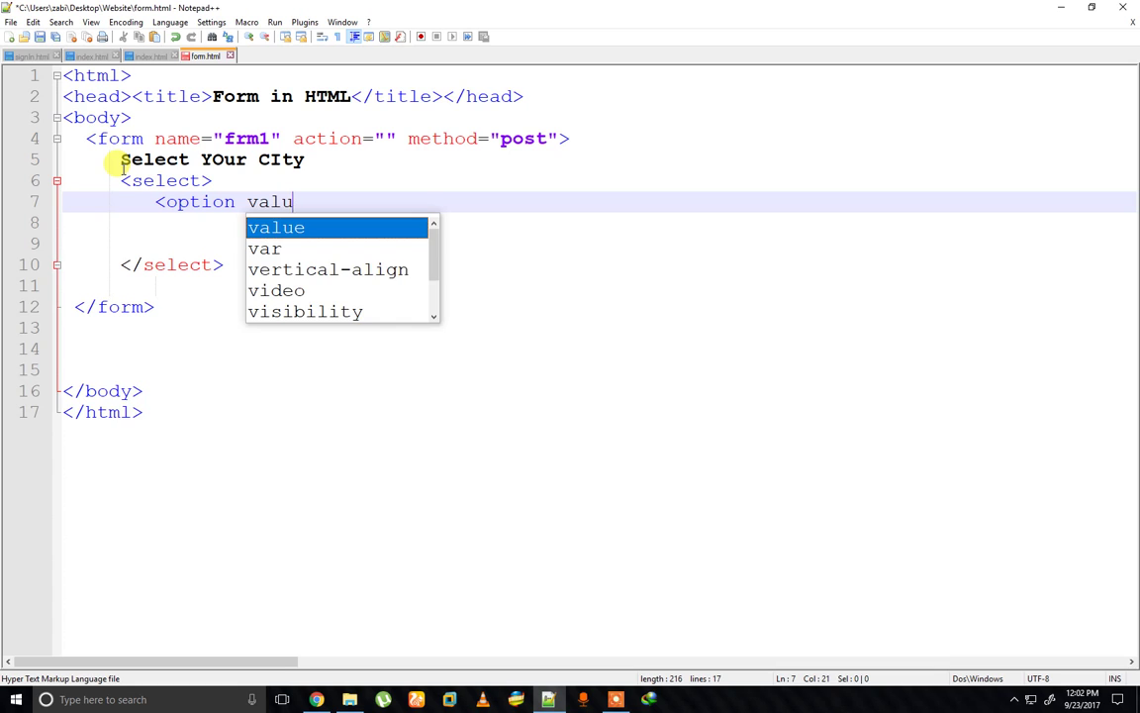
type("=\"\"")
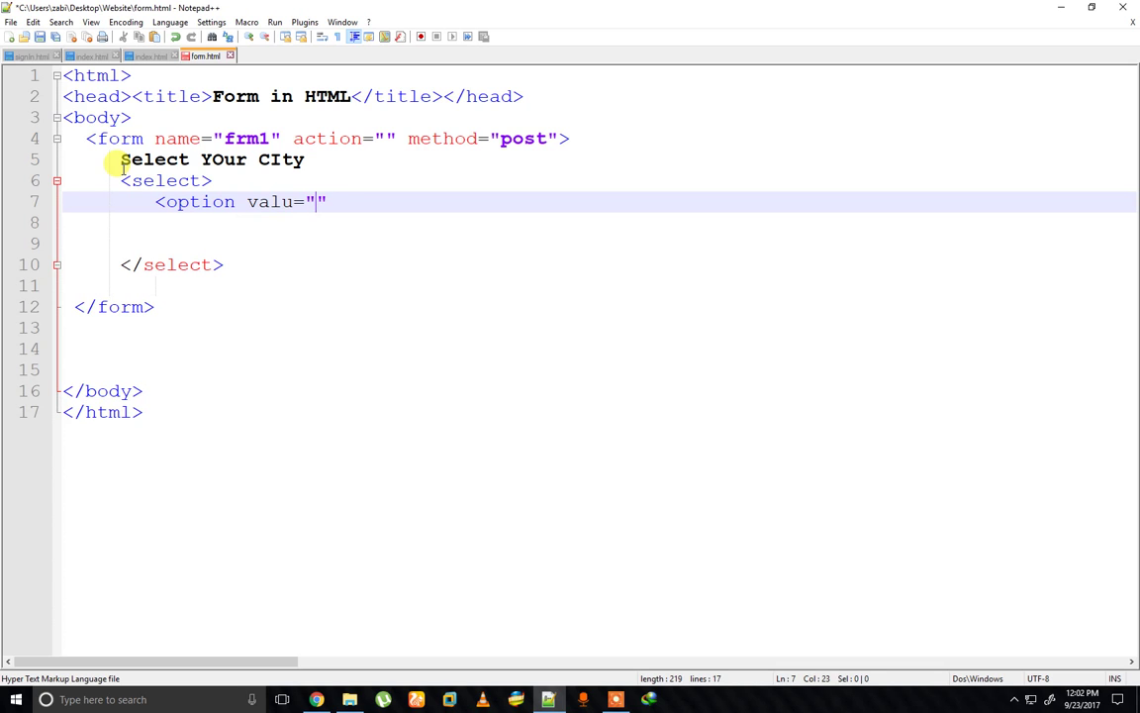
type("LHR")
type("/>")
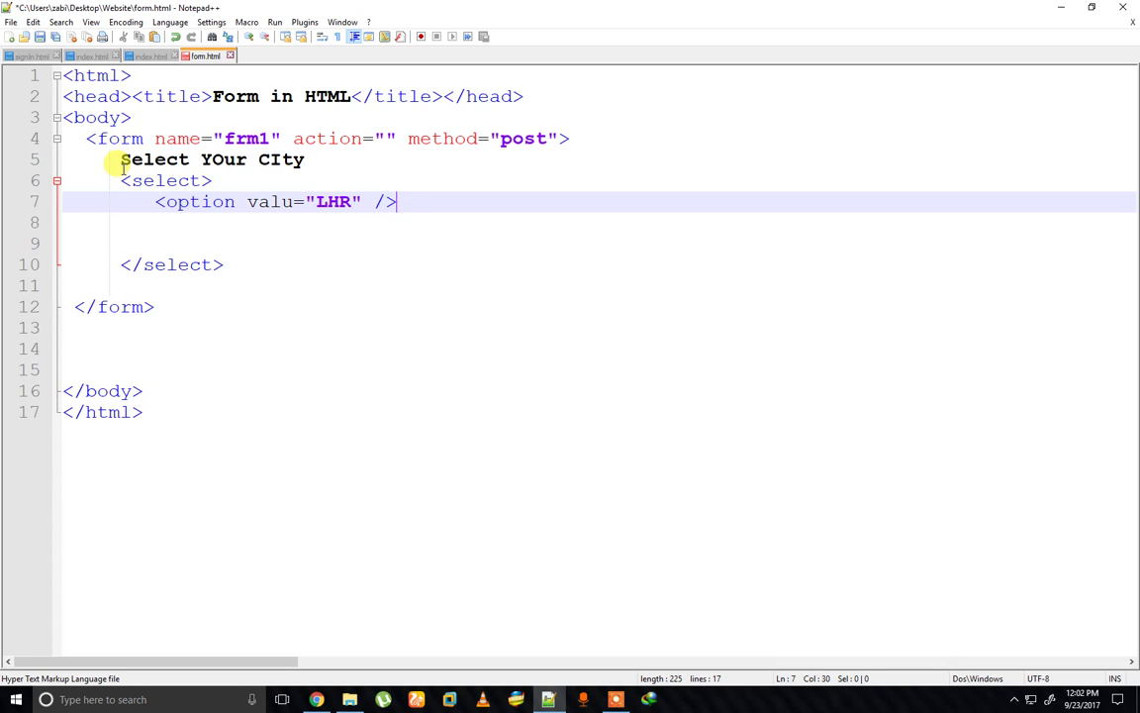
key("shift+Up")
key("ctrl+c")
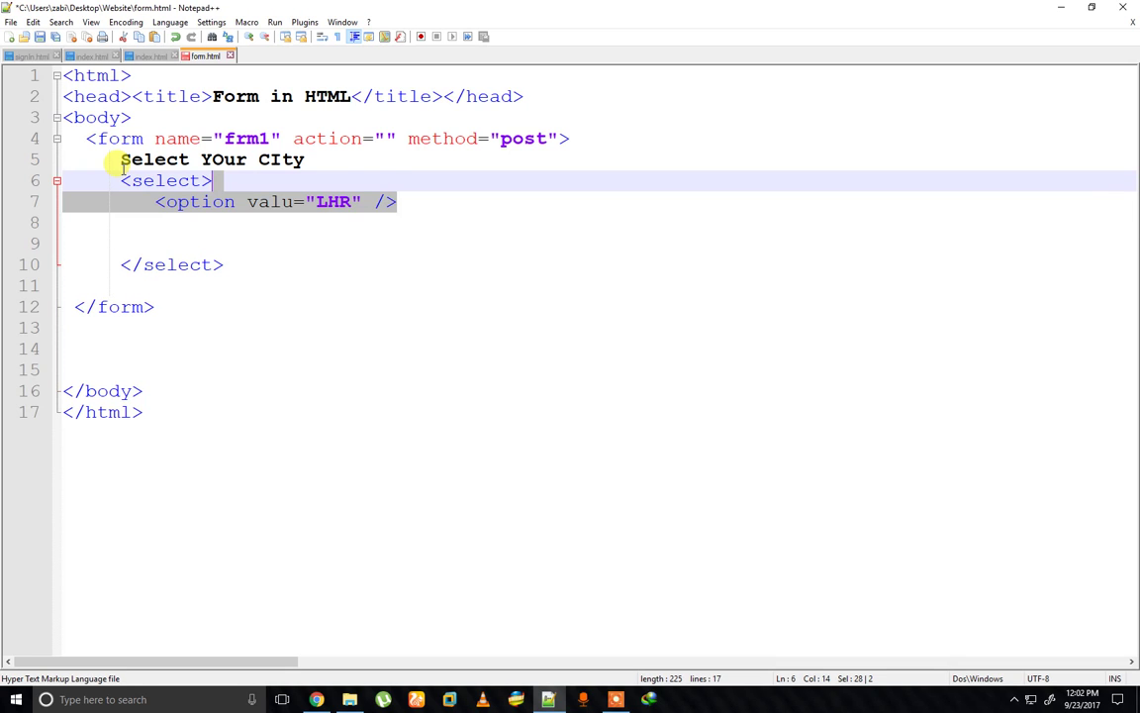
key("Down")
key("Down")
key("Left")
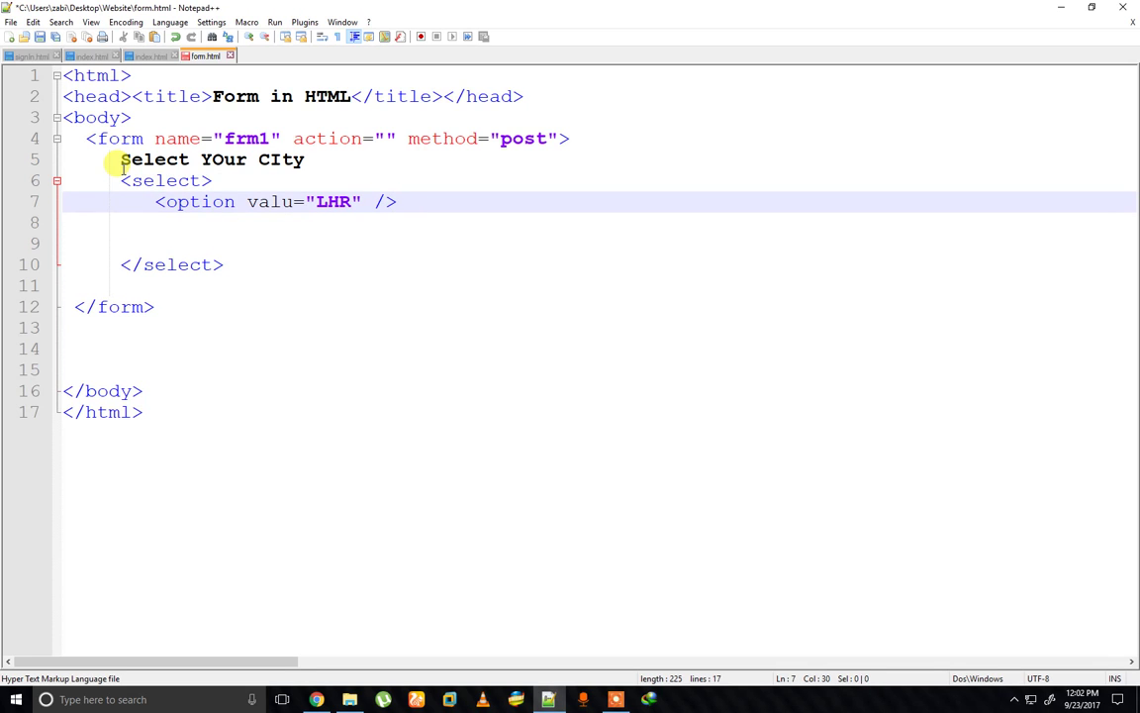
Label the LHR option 'Lahore', fixing the 'Hahore' typo
type("Haho")
type("re")
key("Left")
key("Left")
key("Left")
key("Left")
key("BackSpace")
key("BackSpace")
type("Laho")
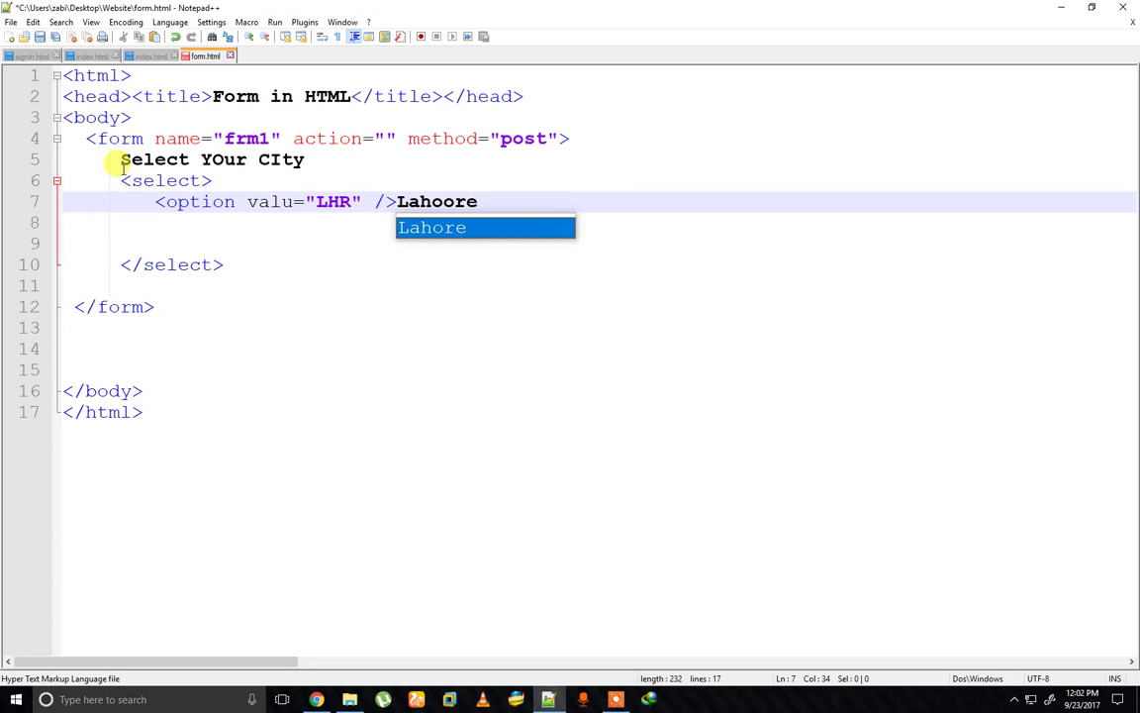
key("Delete")
Add a second option with value KHI labelled Karachi
key("End")
key("Return")
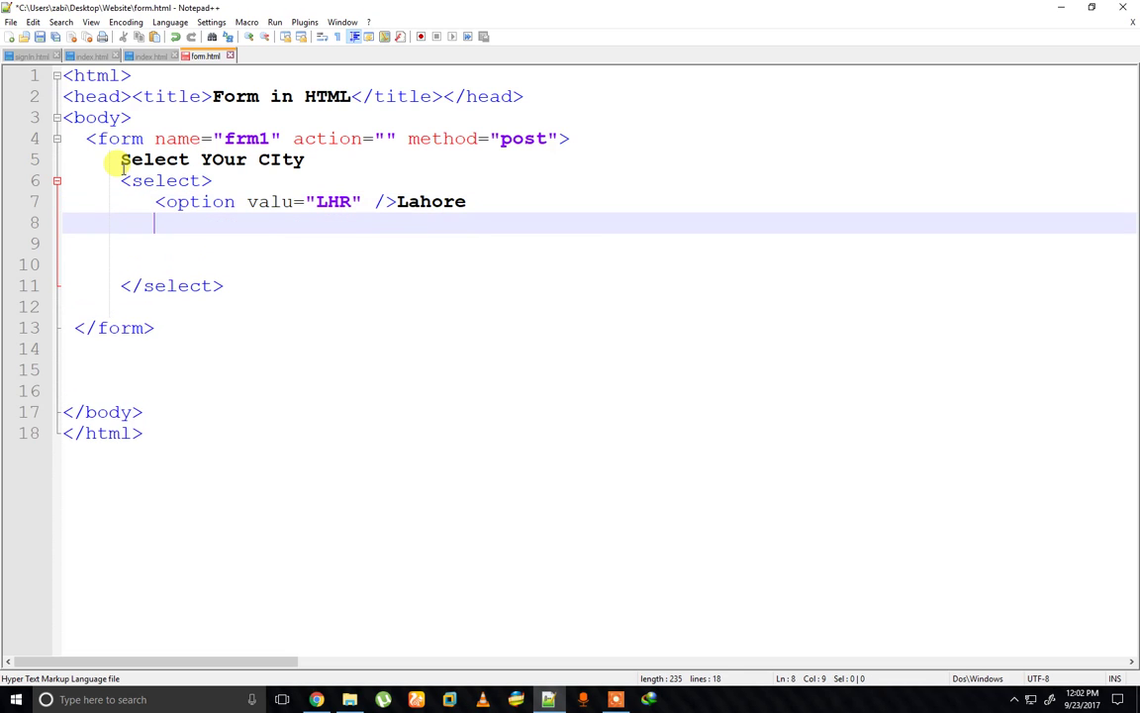
key("Return")
key("ctrl+v")
key("Left")
key("Left")
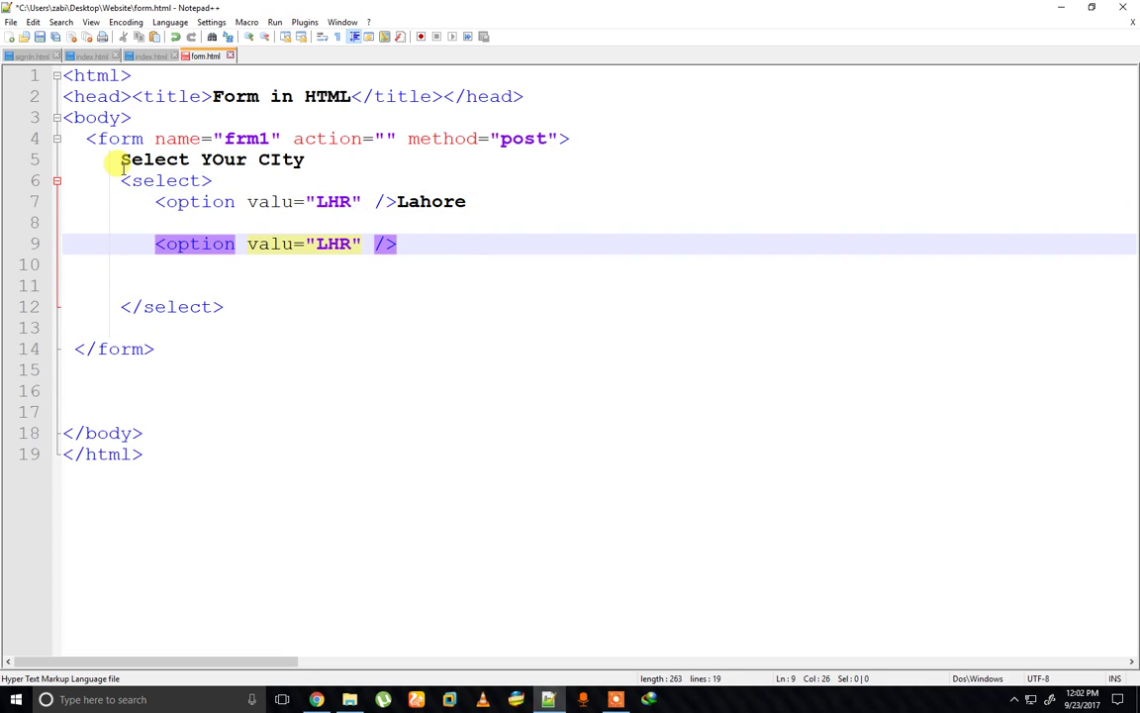
key("BackSpace")
key("BackSpace")
key("BackSpace")
type("KH")
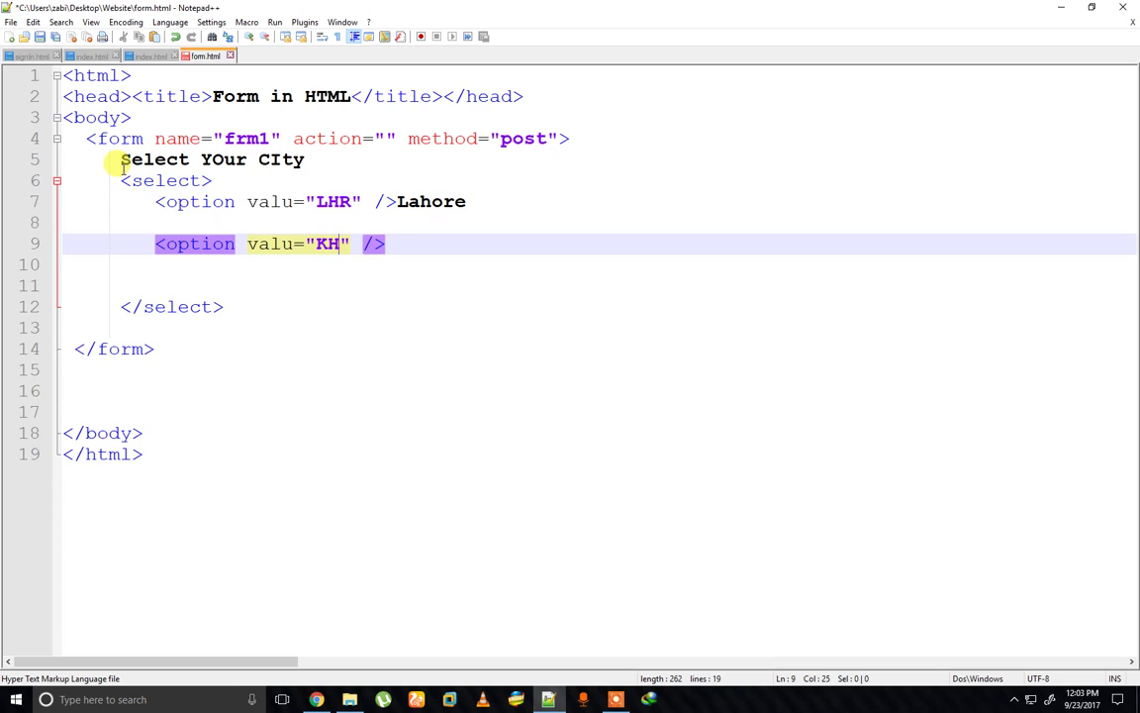
type("I")
key("Right")
key("Right")
key("Right")
key("Right")
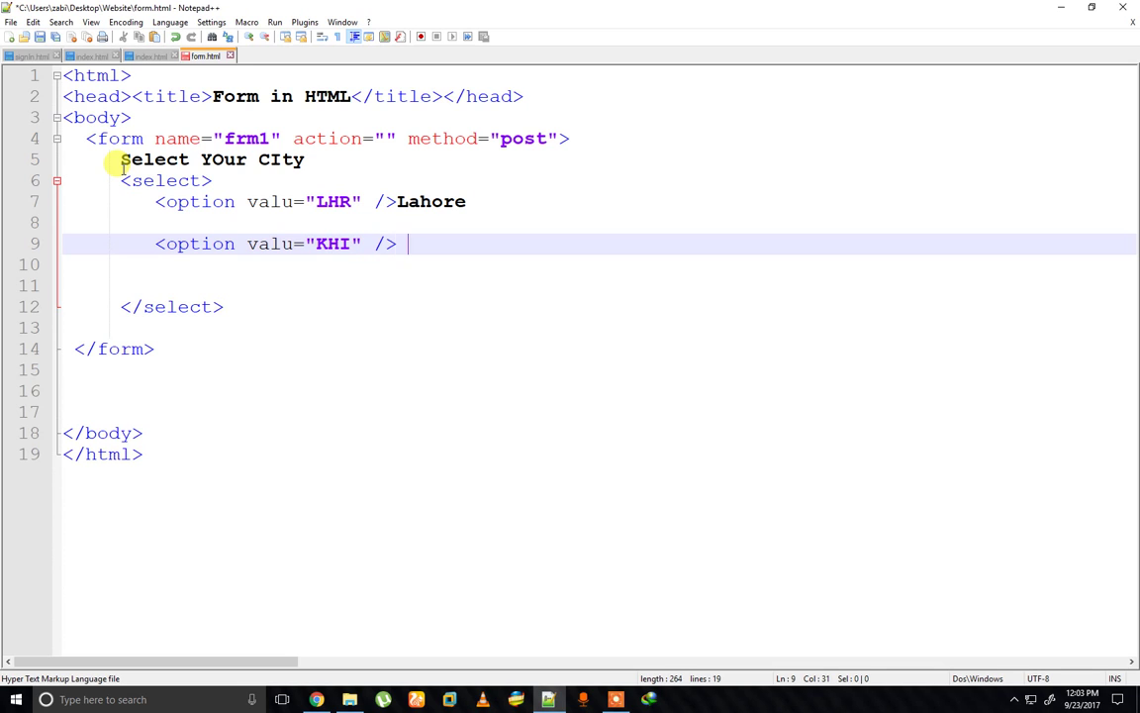
type("Karac")
type("h")
type("i")
Add a third option with value MUL labelled Multan
key("Return")
key("Return")
key("Return")
key("ctrl+v")
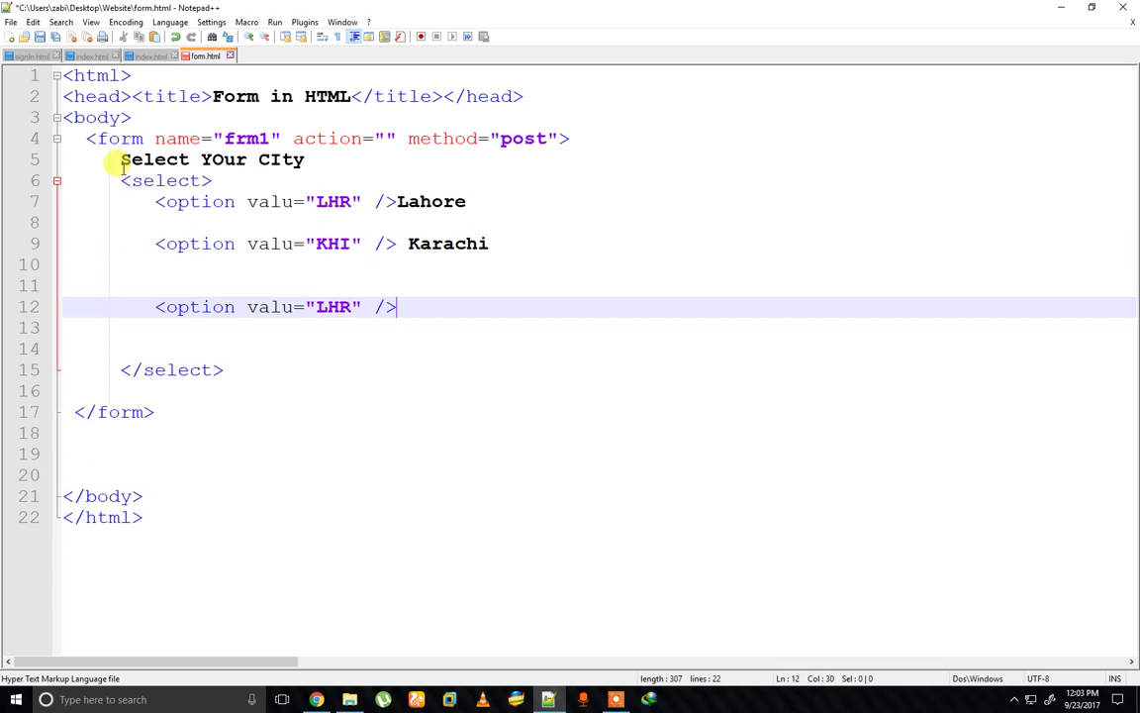
key("Left")
key("Left")
key("Left")
key("Left")
key("BackSpace")
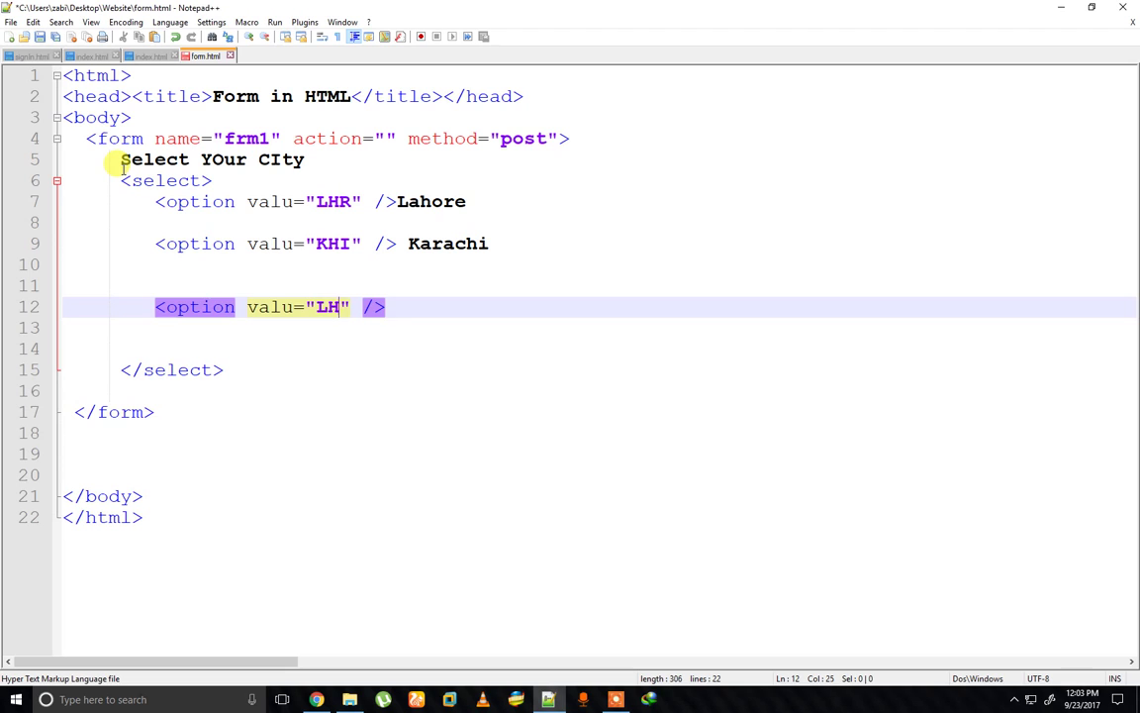
key("BackSpace")
key("BackSpace")
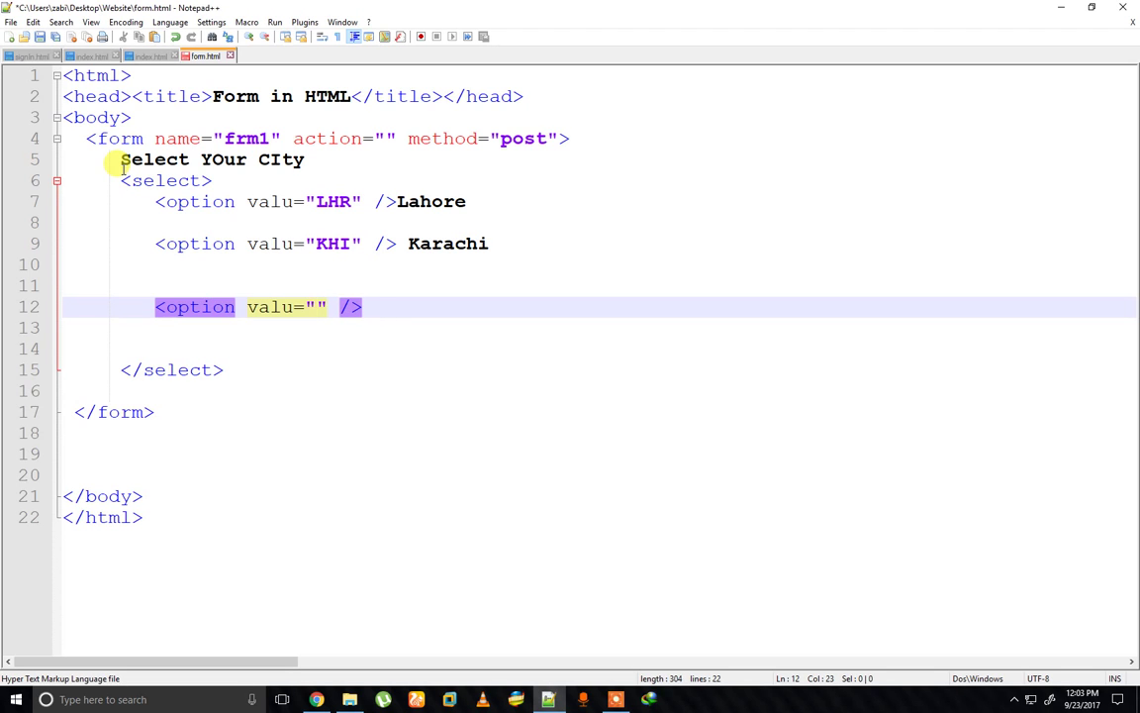
type("MU")
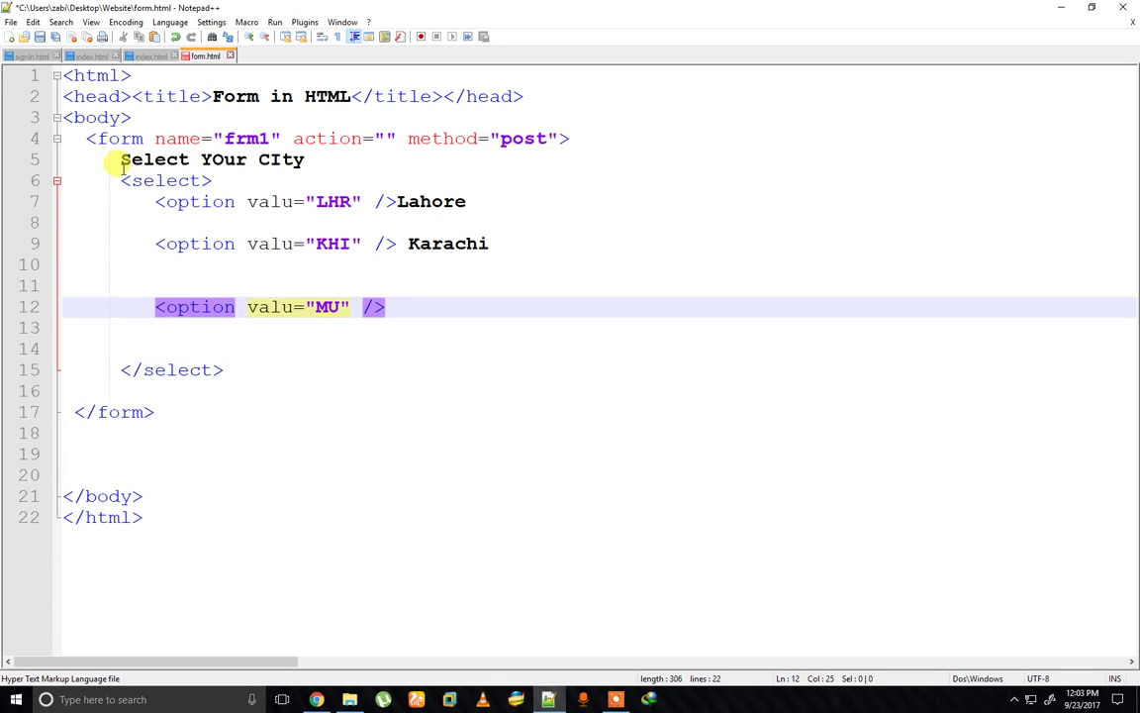
type("L")
left_click(441, 311)
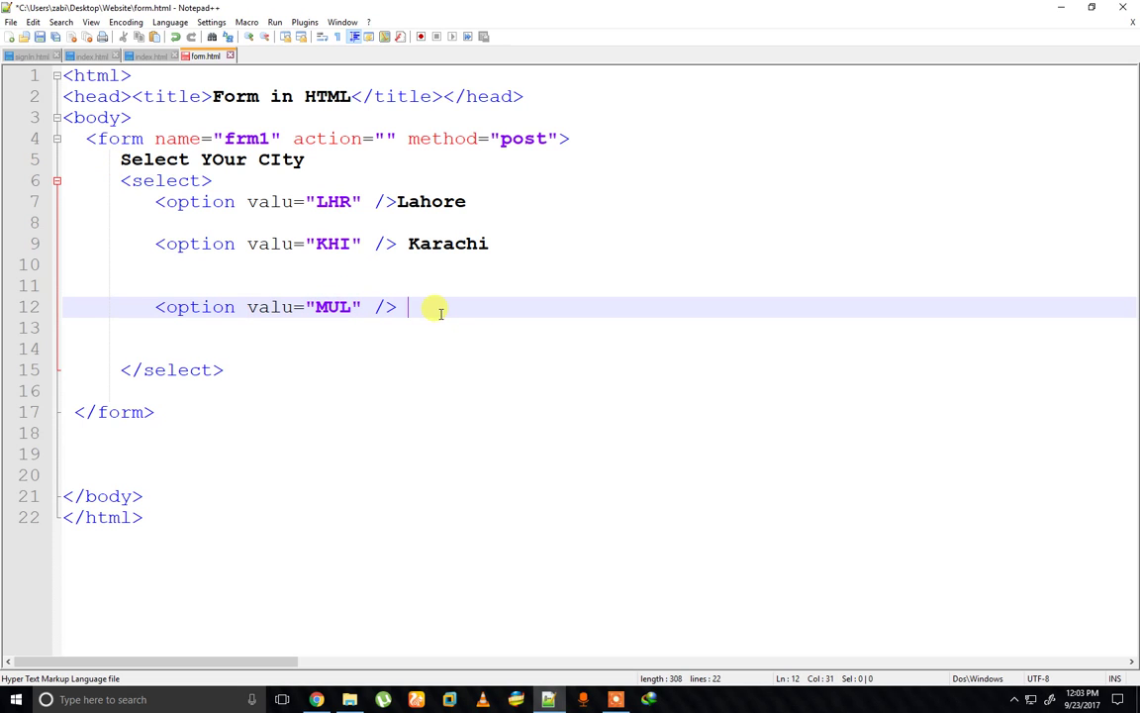
type("MUL")
key("BackSpace")
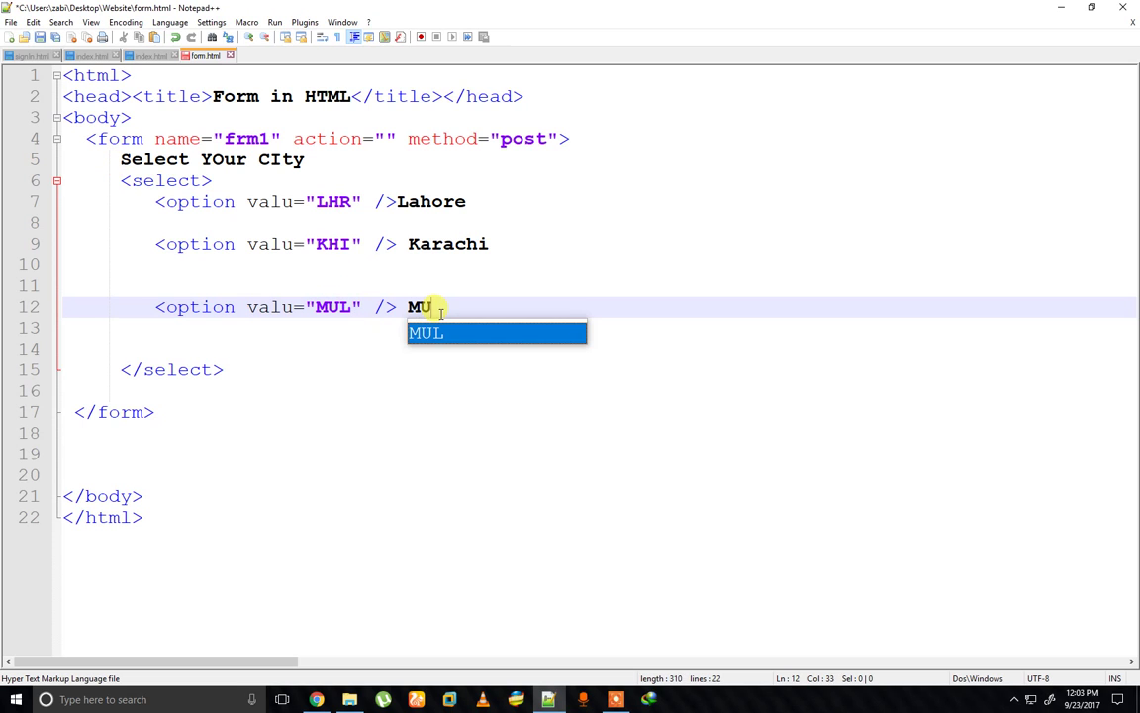
key("BackSpace")
type("ult")
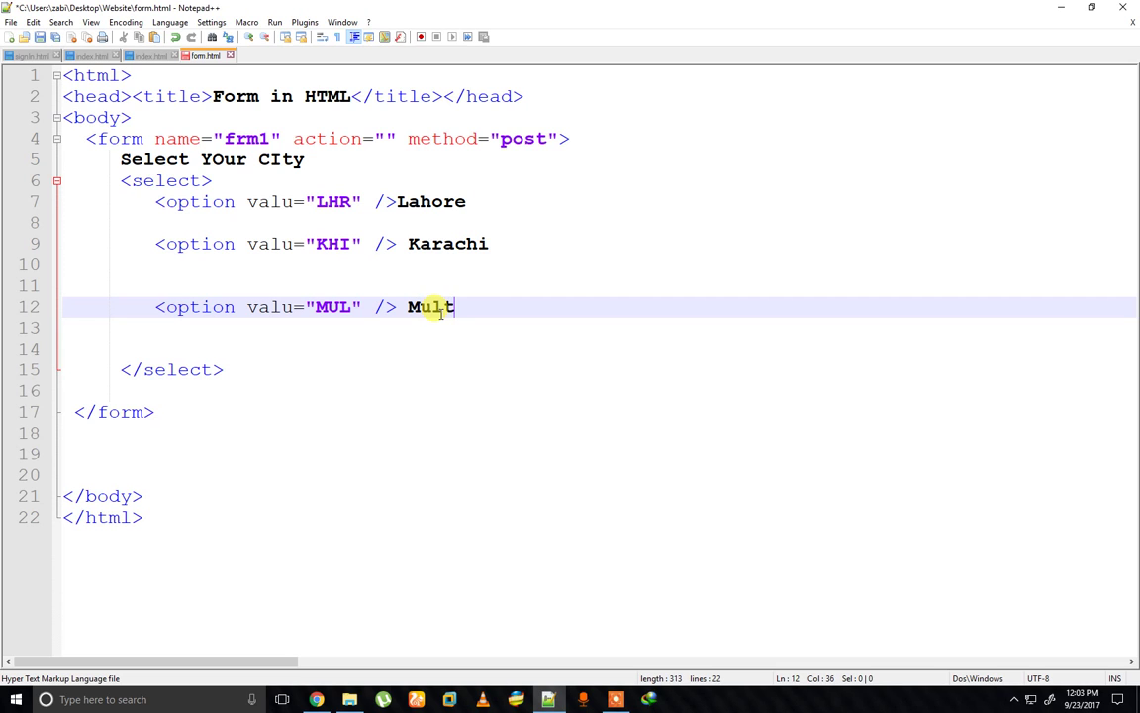
type("an")
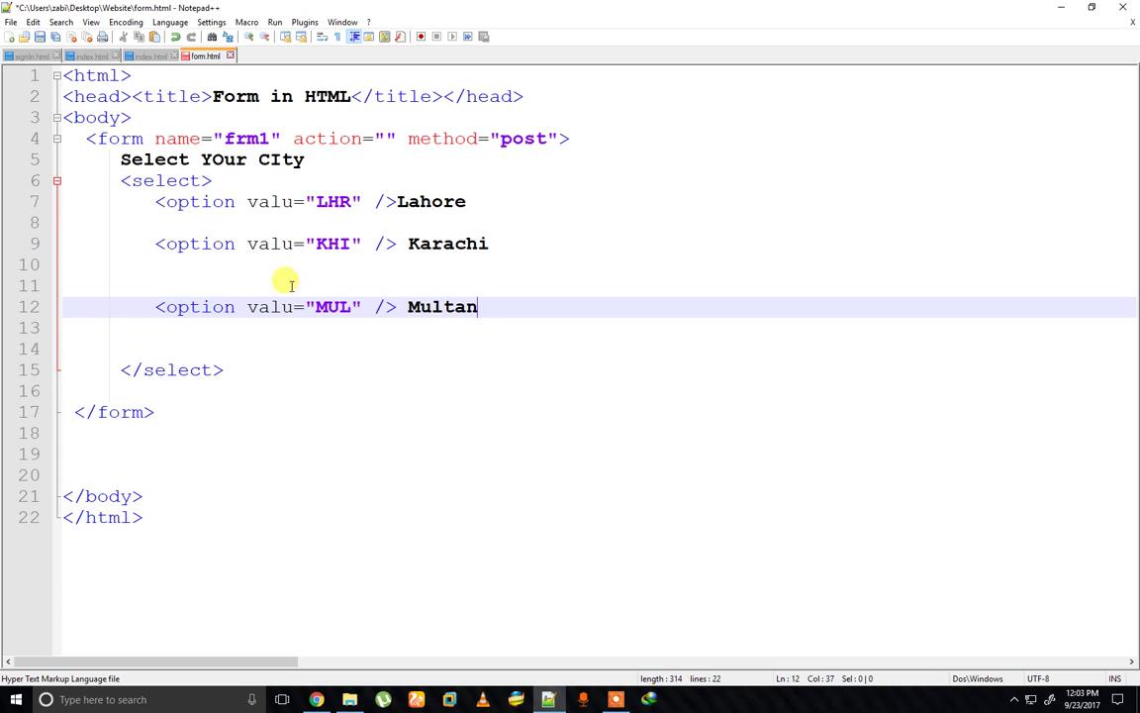
Remove the blank lines so the three options sit consecutively with aligned indentation
left_click(150, 311)
key("BackSpace")
key("BackSpace")
key("BackSpace")
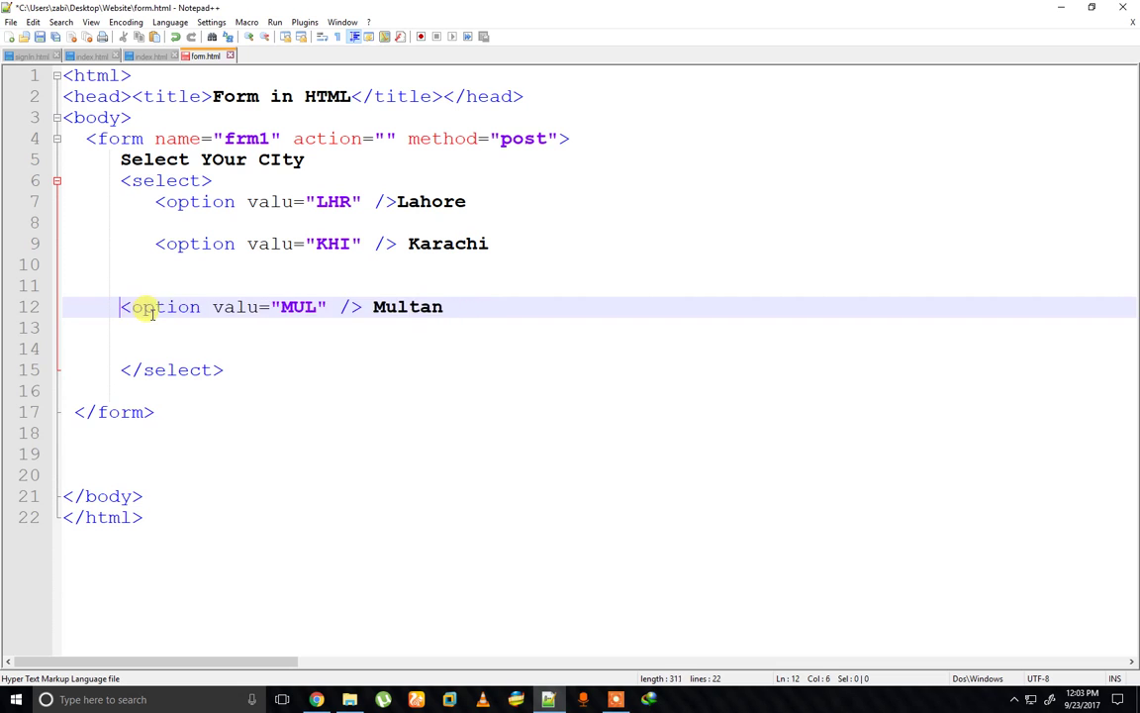
key("BackSpace")
key("BackSpace")
key("BackSpace")
key("BackSpace")
key("BackSpace")
key("BackSpace")
key("BackSpace")
key("BackSpace")
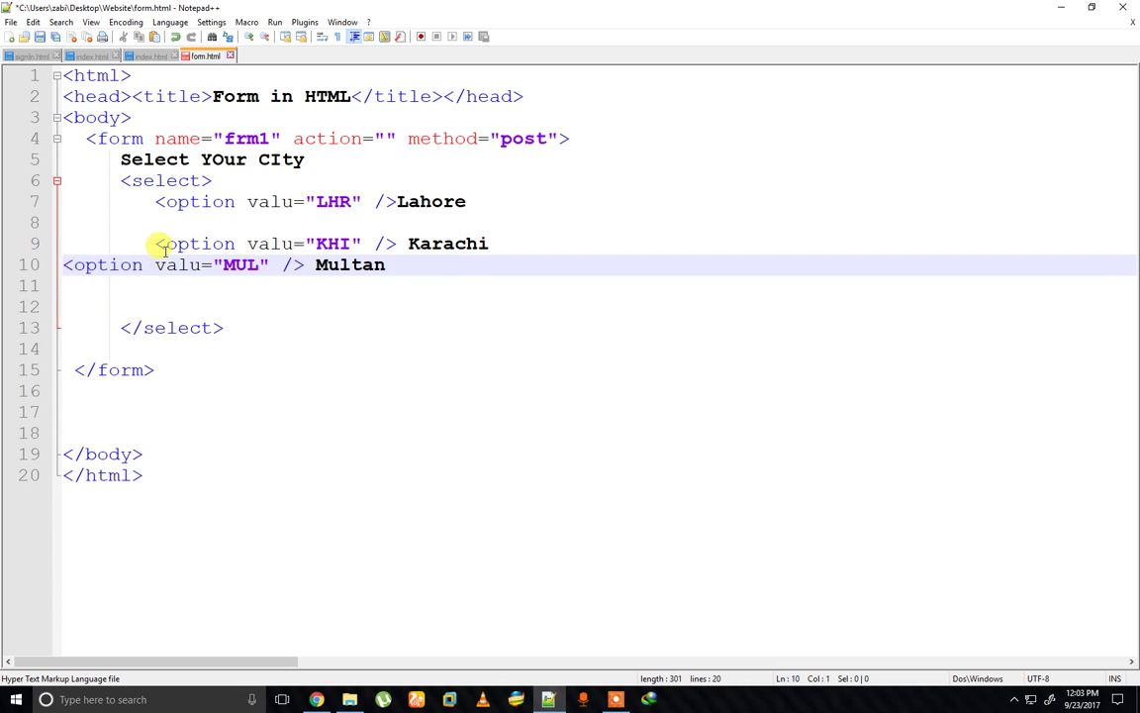
key("BackSpace")
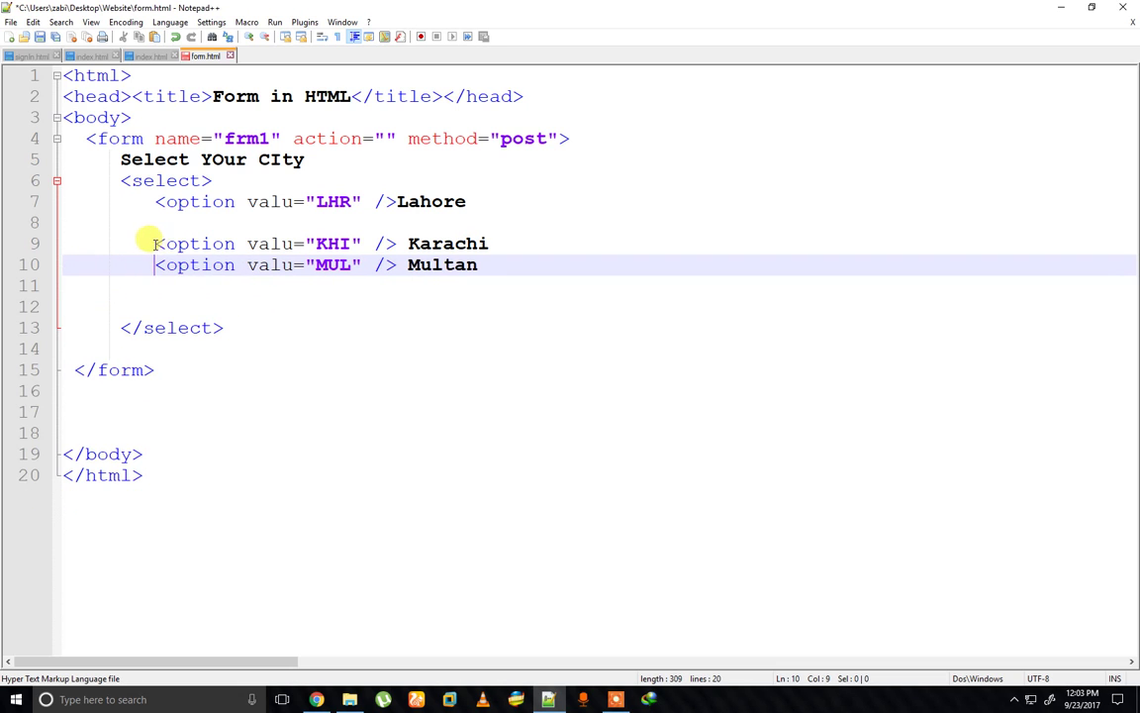
left_click(150, 243)
key("BackSpace")
key("BackSpace")
key("BackSpace")
key("BackSpace")
key("BackSpace")
key("BackSpace")
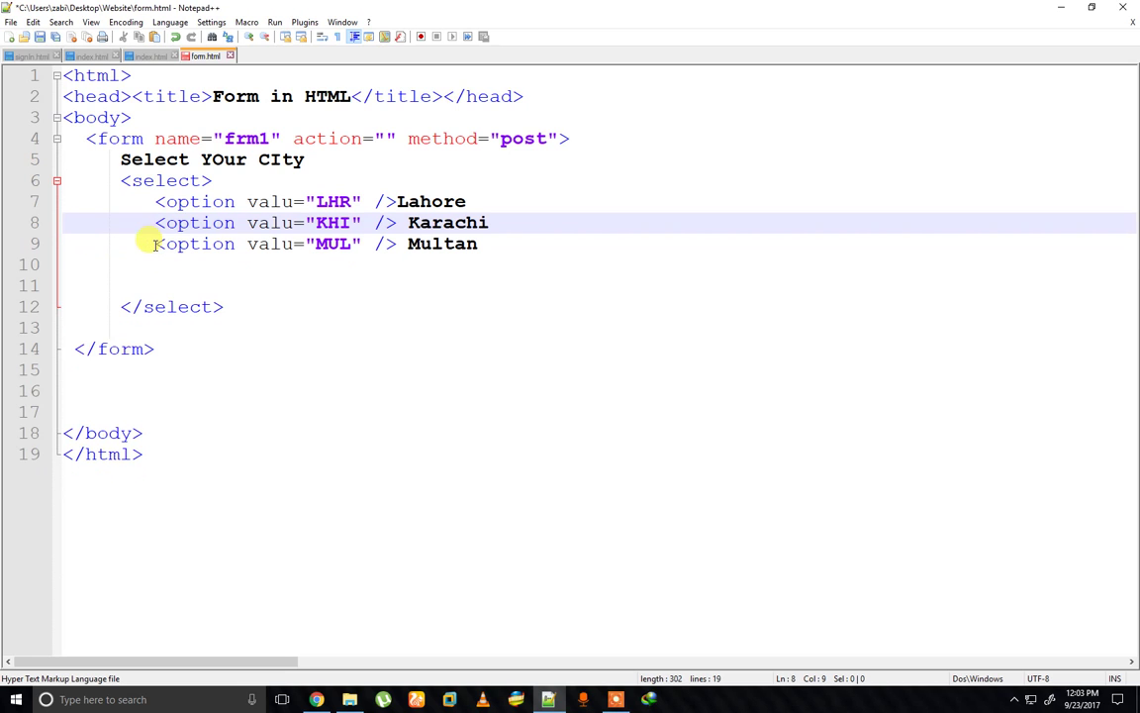
left_click(213, 280)
Close the Lahore option with a </option> tag
left_click_drag(237, 201, 156, 205)
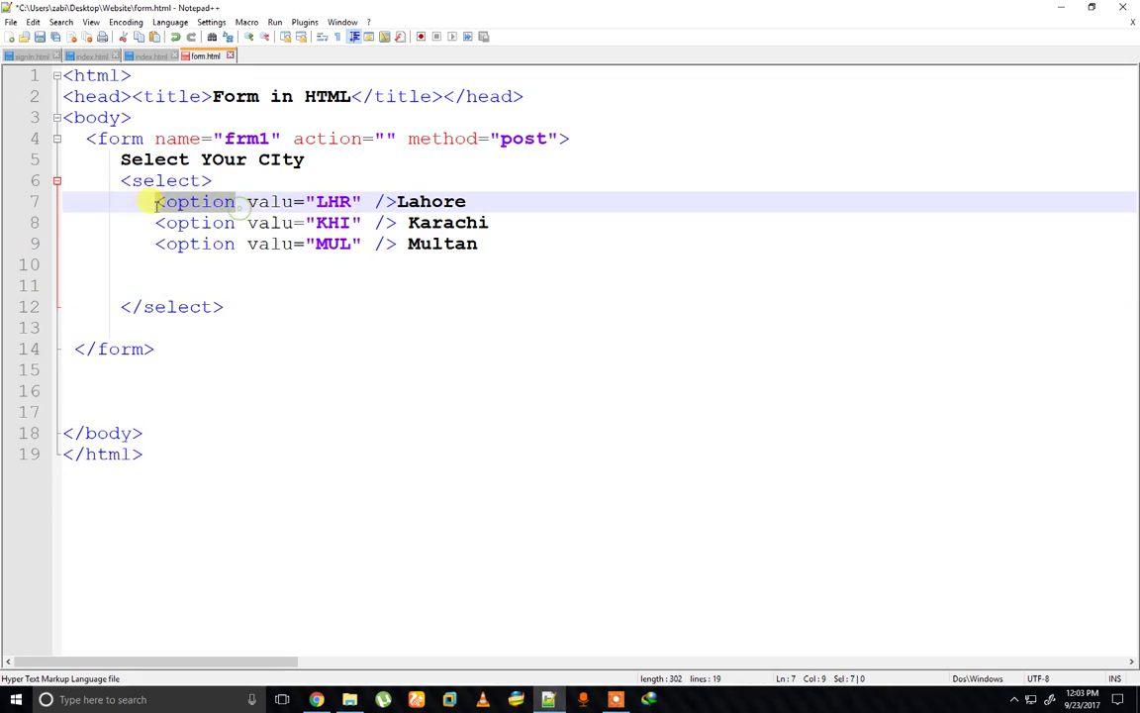
right_click(159, 203)
left_click(204, 224)
left_click(498, 208)
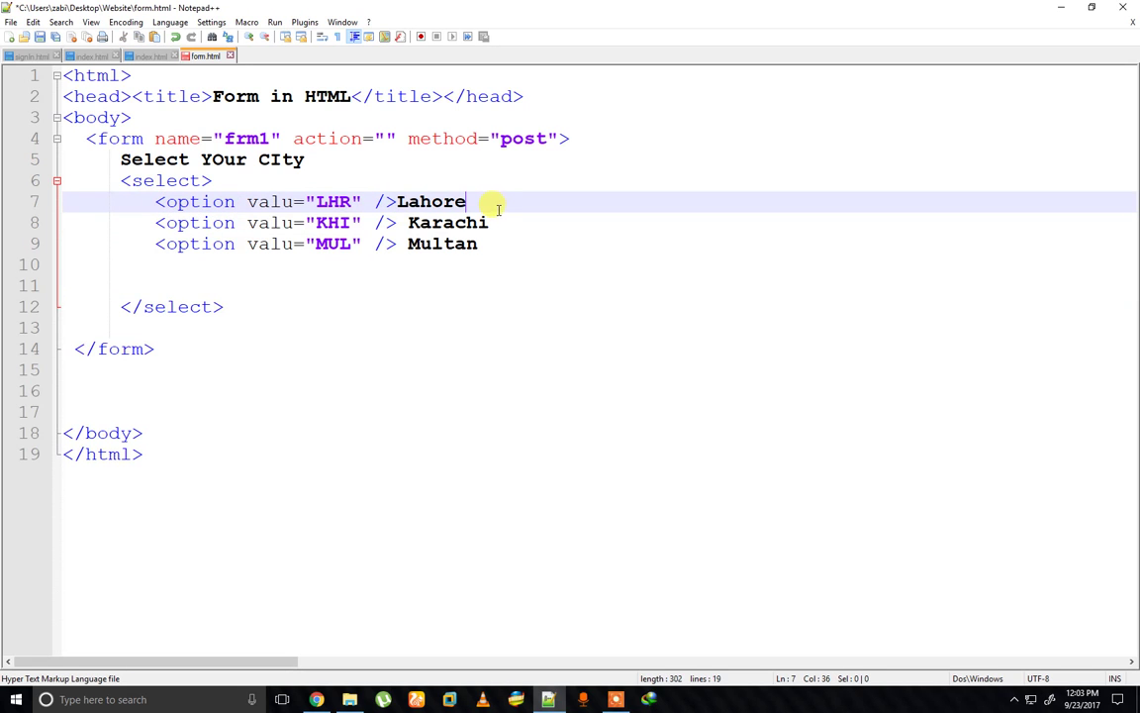
key("ctrl+v")
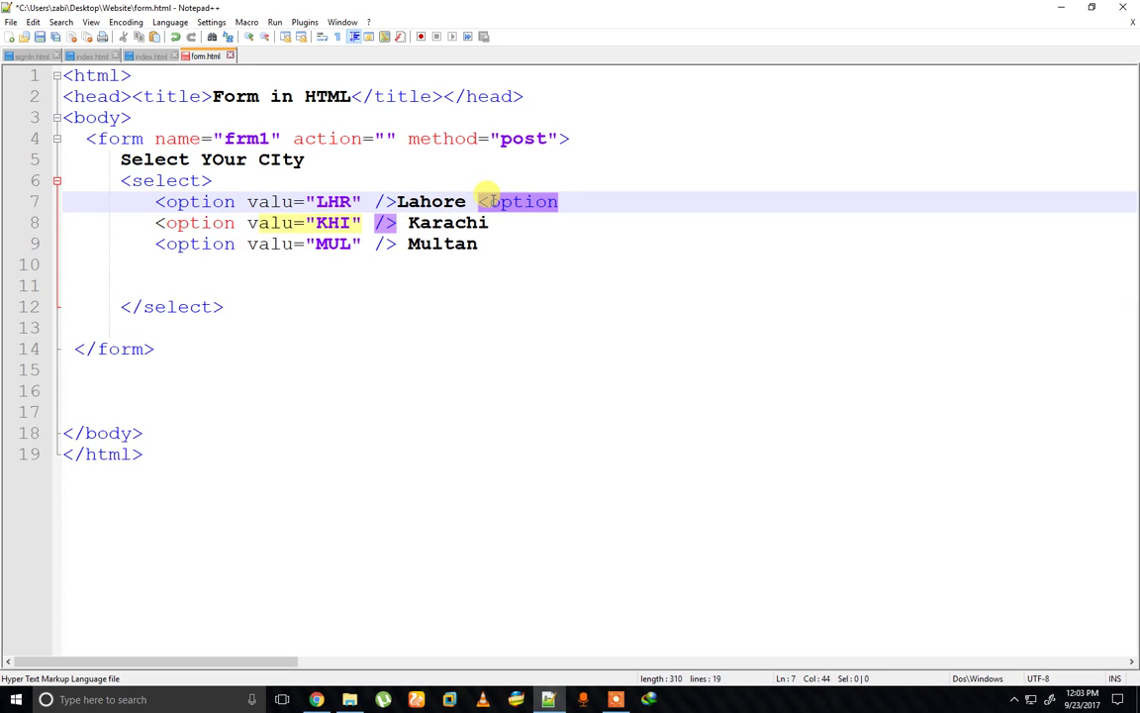
key("Right")
type(">")
key("Left")
key("Left")
key("Left")
key("Left")
key("Left")
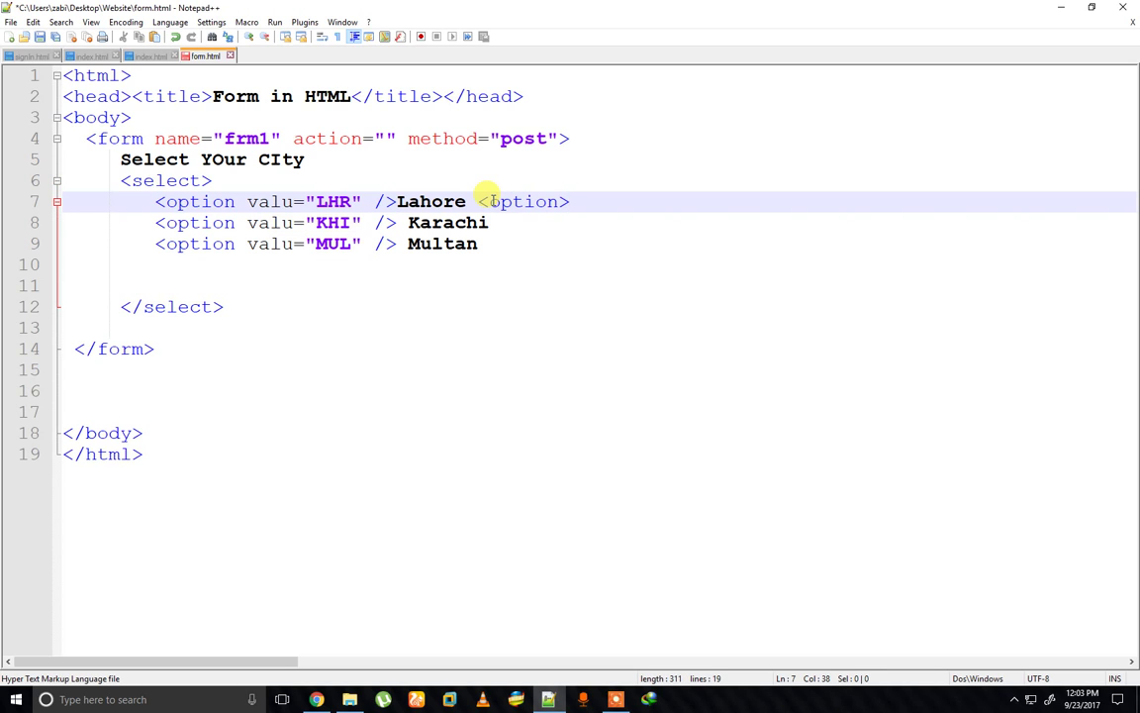
type("/")
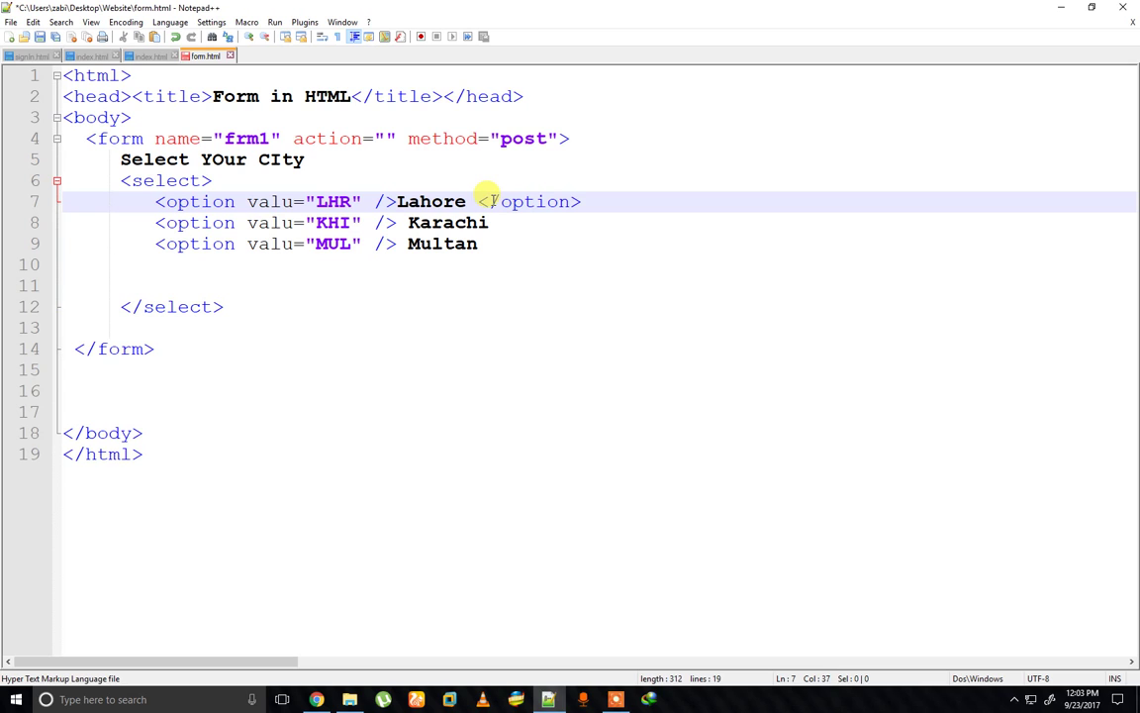
Copy the </option> closing tag onto the Karachi and Multan lines
key("shift+Right")
key("shift+Right")
key("shift+Right")
key("shift+Right")
key("shift+Right")
key("shift+Right")
key("shift+Right")
key("shift+Right")
key("shift+Right")
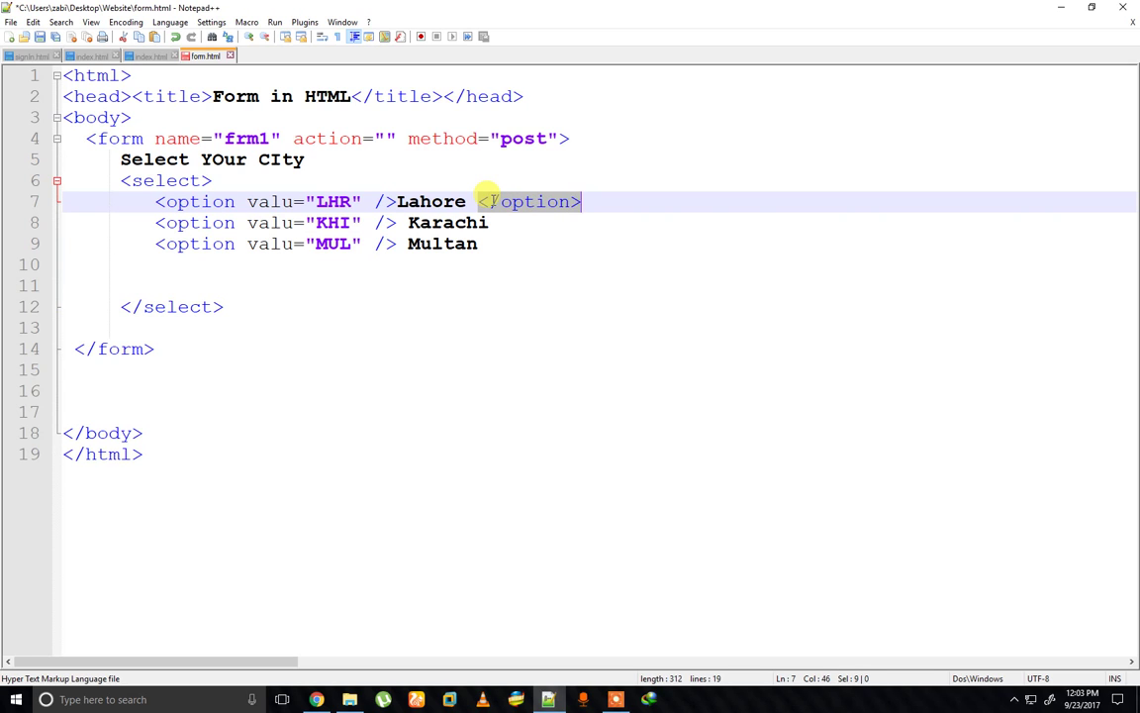
key("Down")
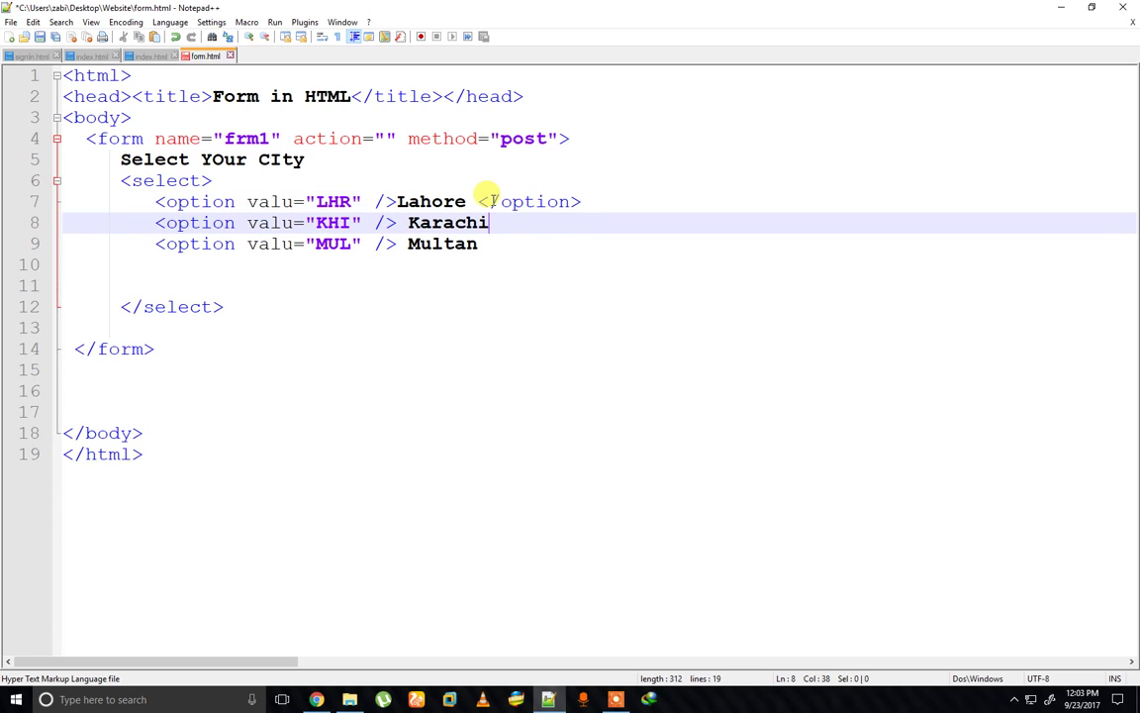
key("ctrl+v")
key("Down")
key("ctrl+v")
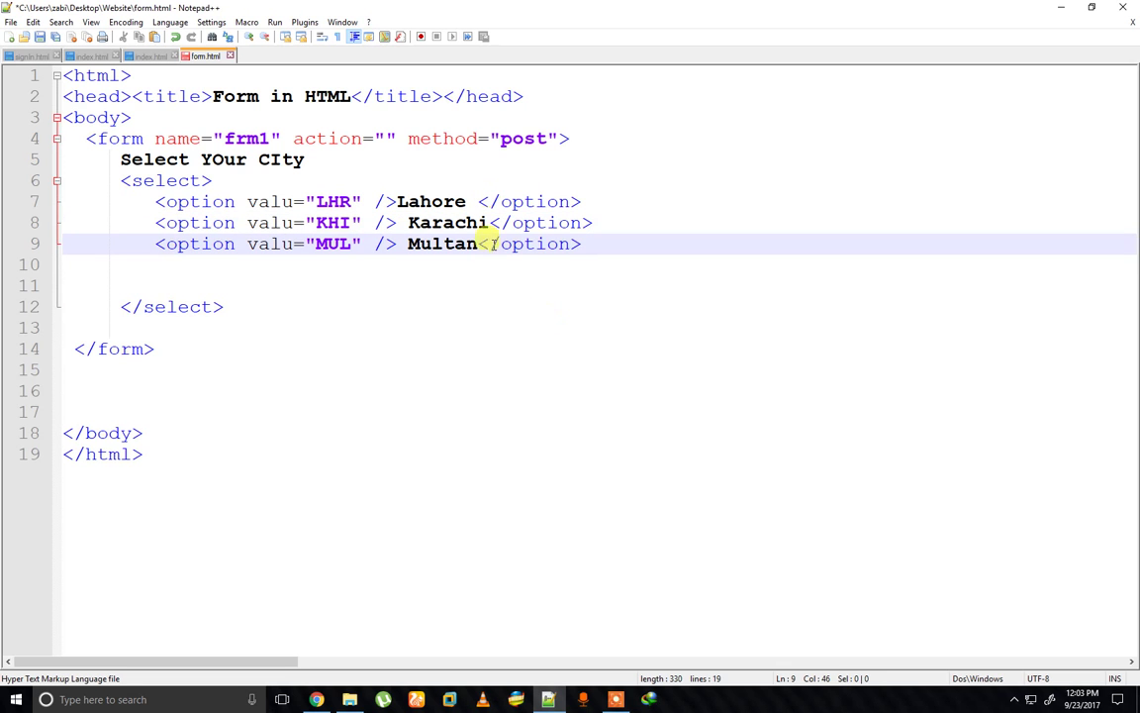
left_click(536, 337)
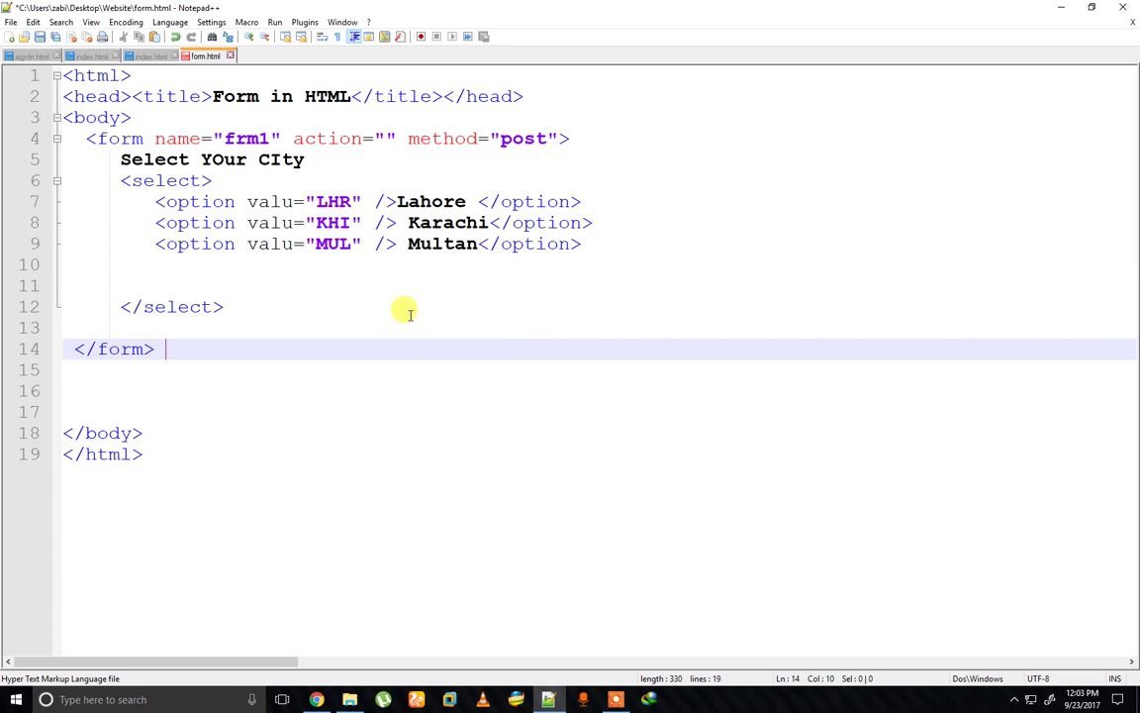
left_click(317, 699)
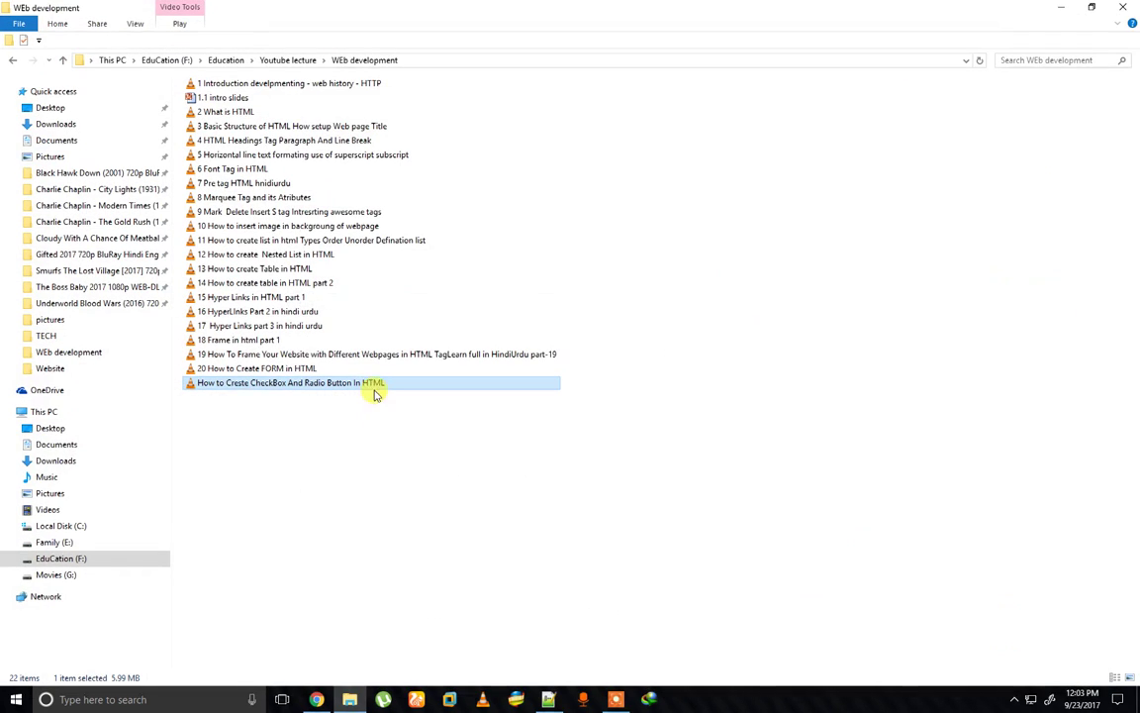
Open form.html from the Desktop's Website folder in Chrome
left_click(349, 699)
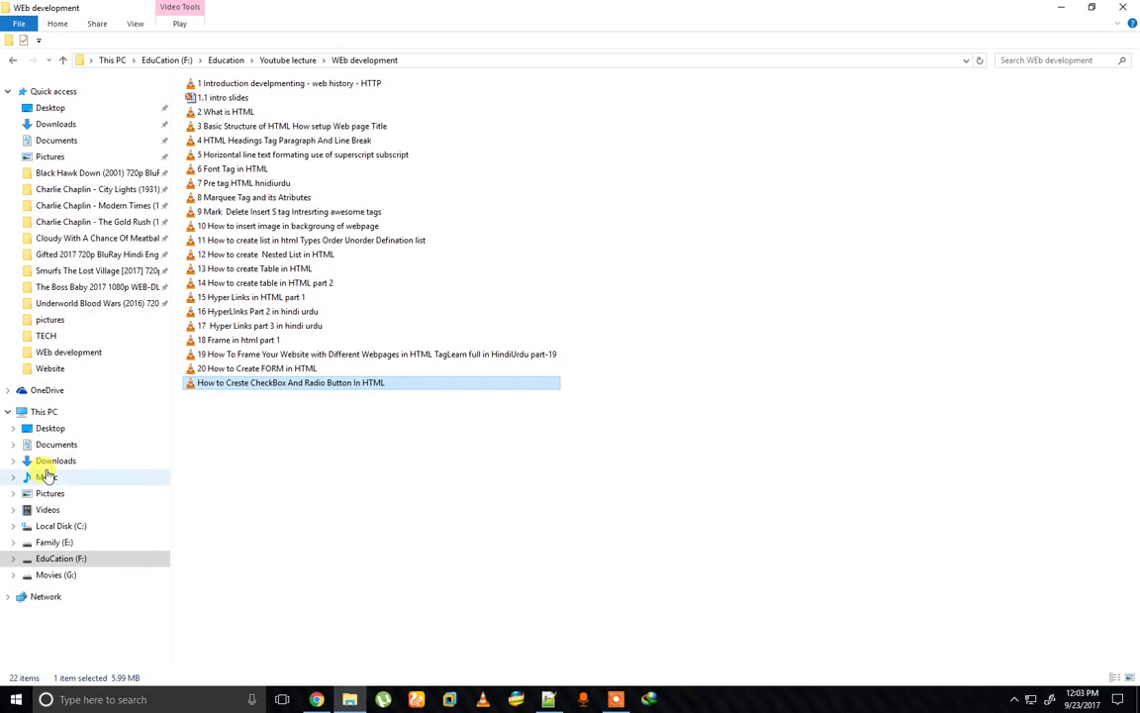
left_click(44, 410)
left_click(301, 111)
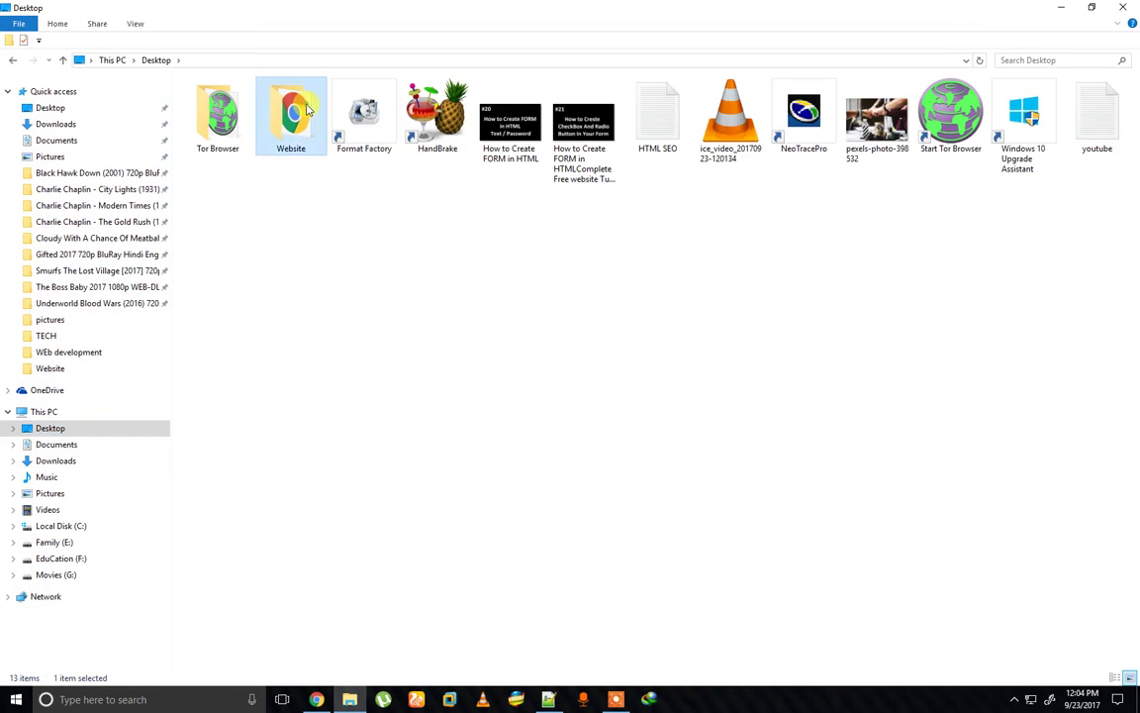
double_click(307, 111)
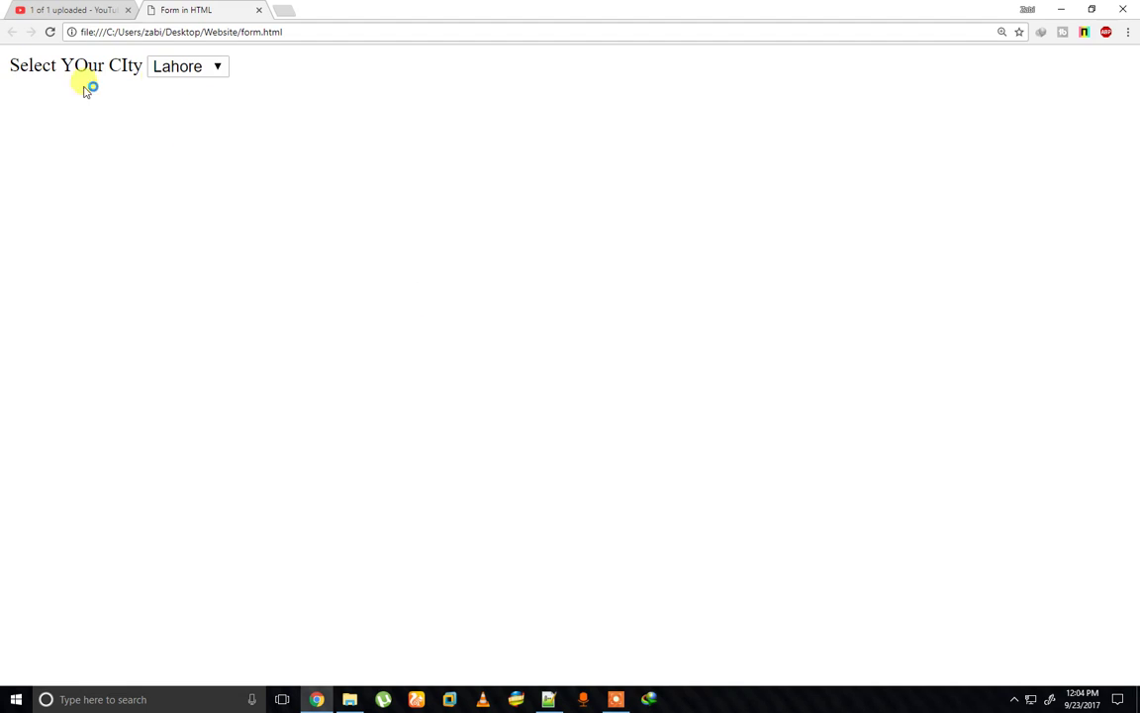
Try Karachi, Multan and Lahore in the city dropdown, leaving it on Karachi
left_click(198, 65)
left_click(197, 108)
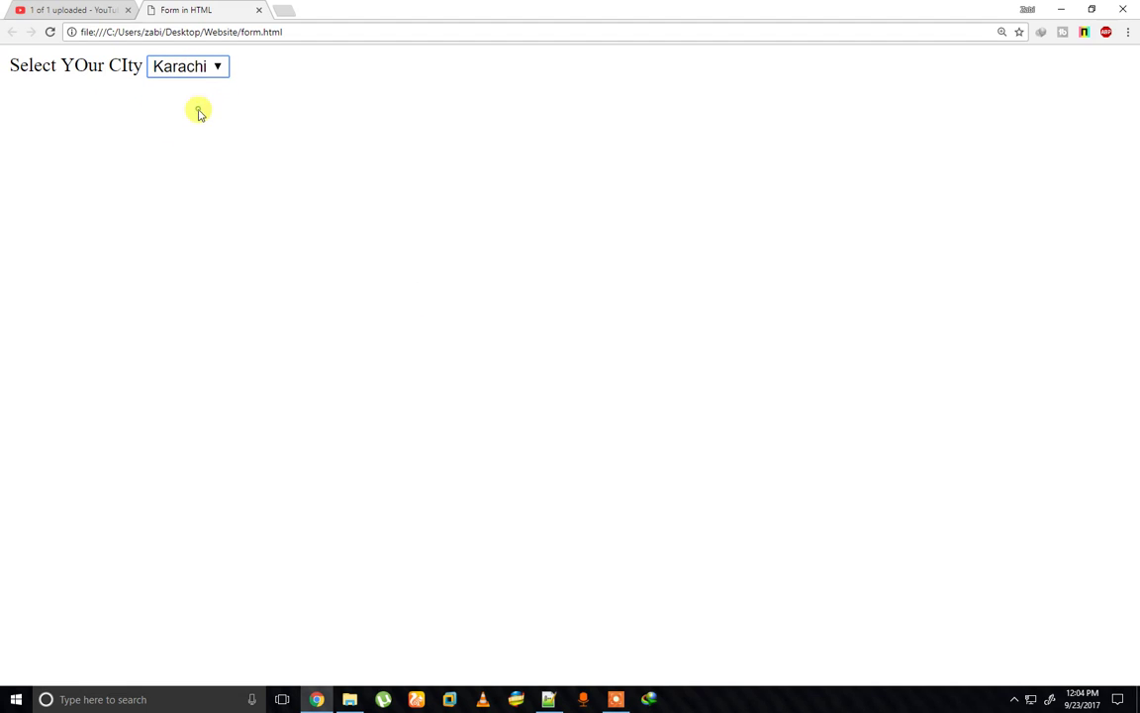
left_click(194, 65)
left_click(196, 124)
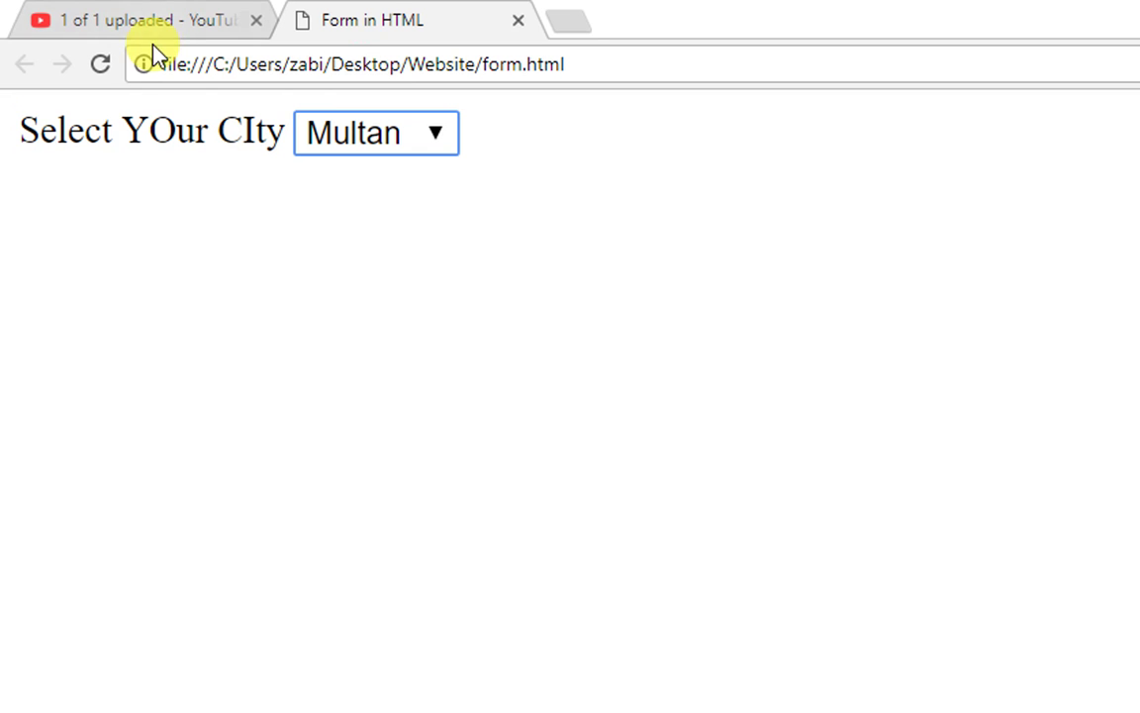
left_click(396, 139)
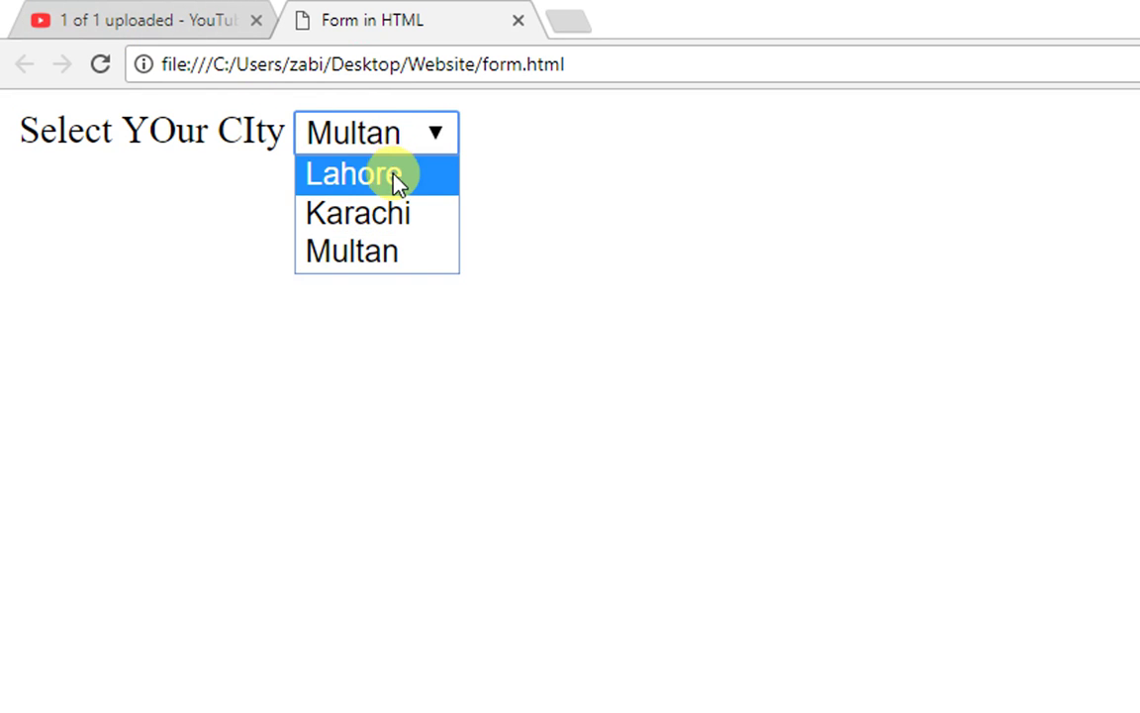
left_click(394, 182)
left_click(411, 140)
left_click(408, 206)
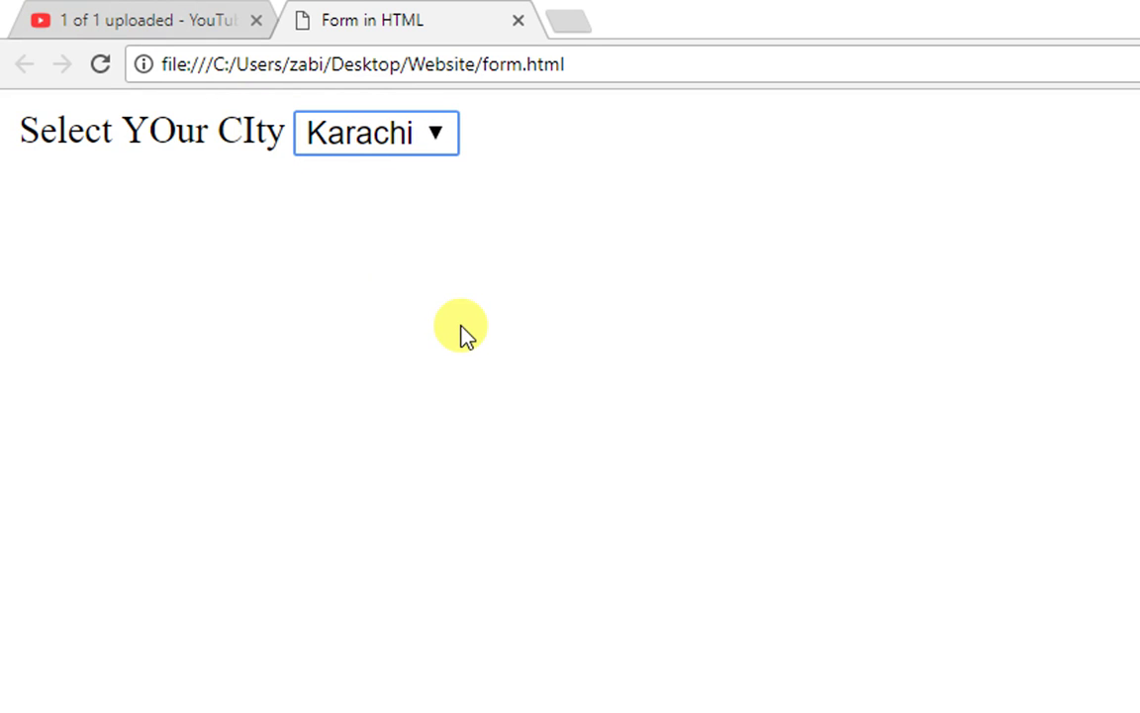
Delete the city label and select block on lines 5–12
left_click(548, 699)
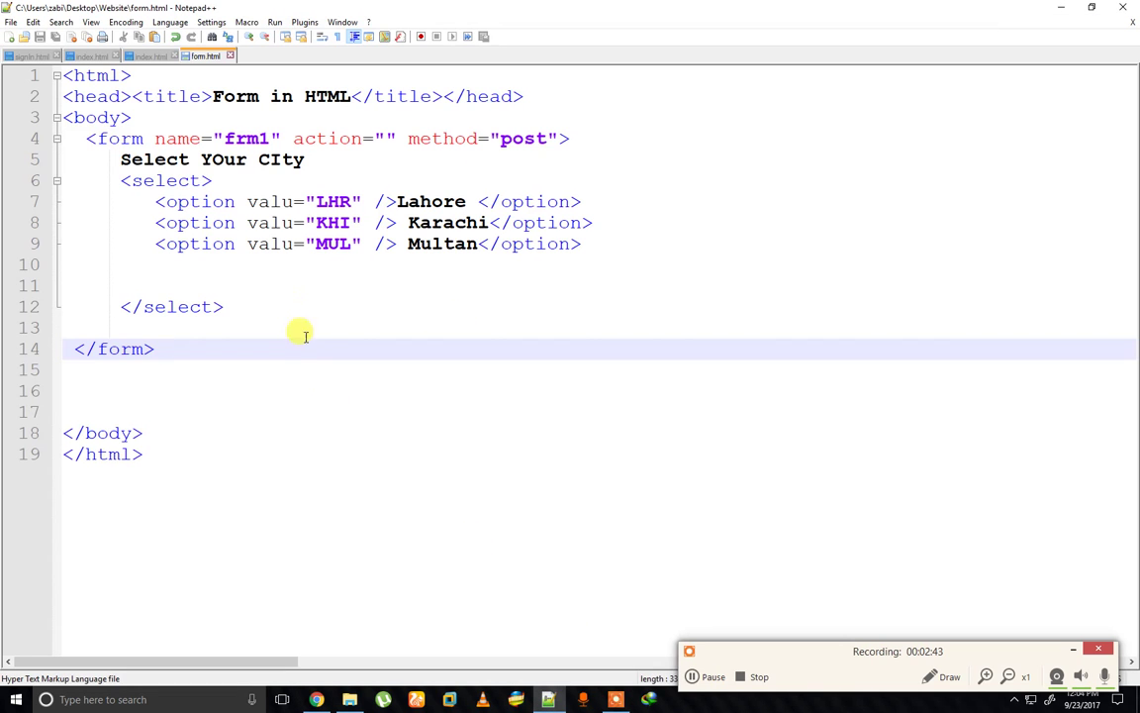
left_click(167, 323)
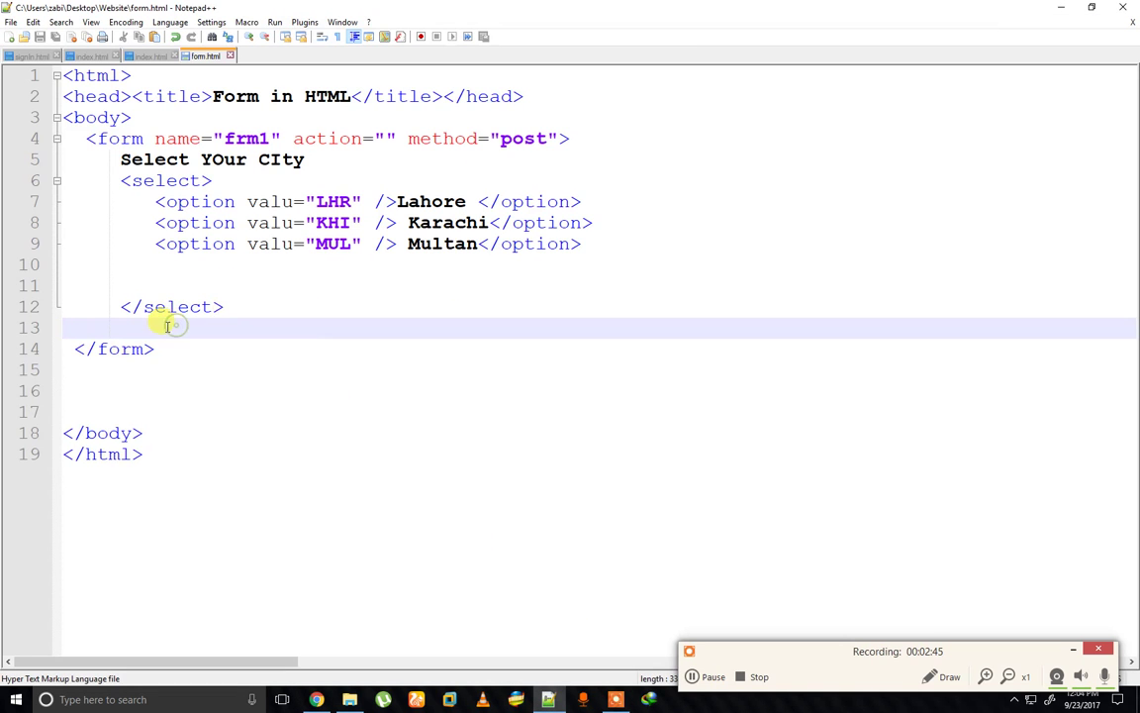
left_click_drag(232, 315, 115, 160)
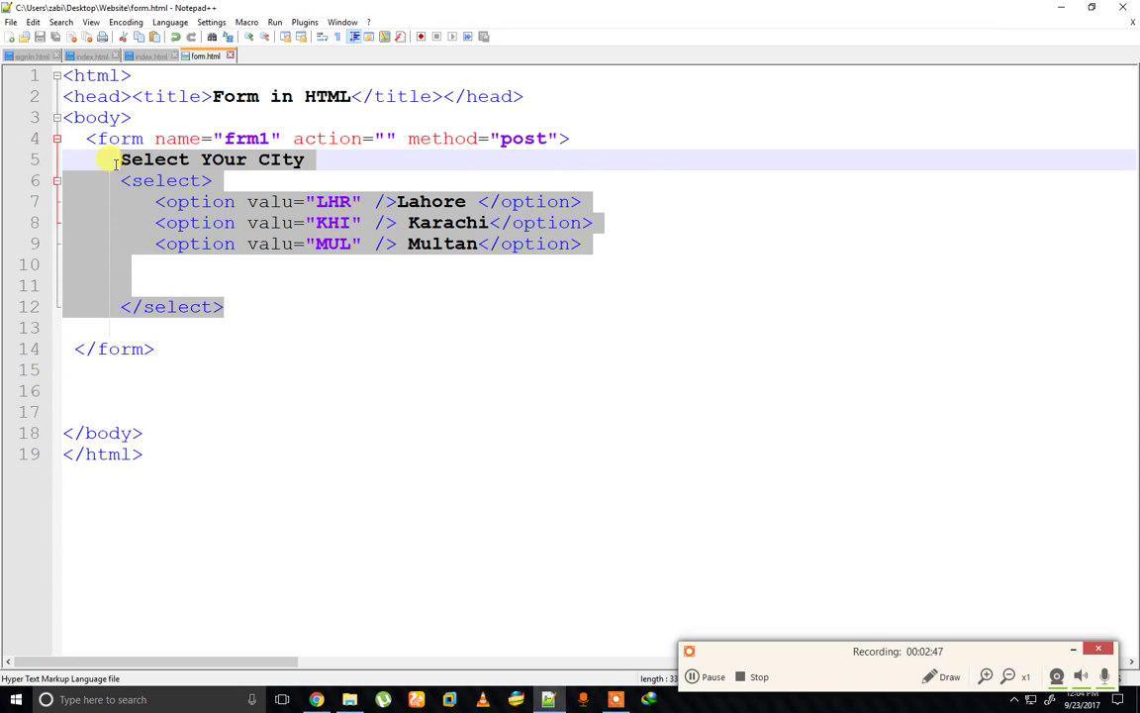
key("Delete")
Write an <input type="color" /> labelled 'Select your FVt Color' on line 5
type("<>")
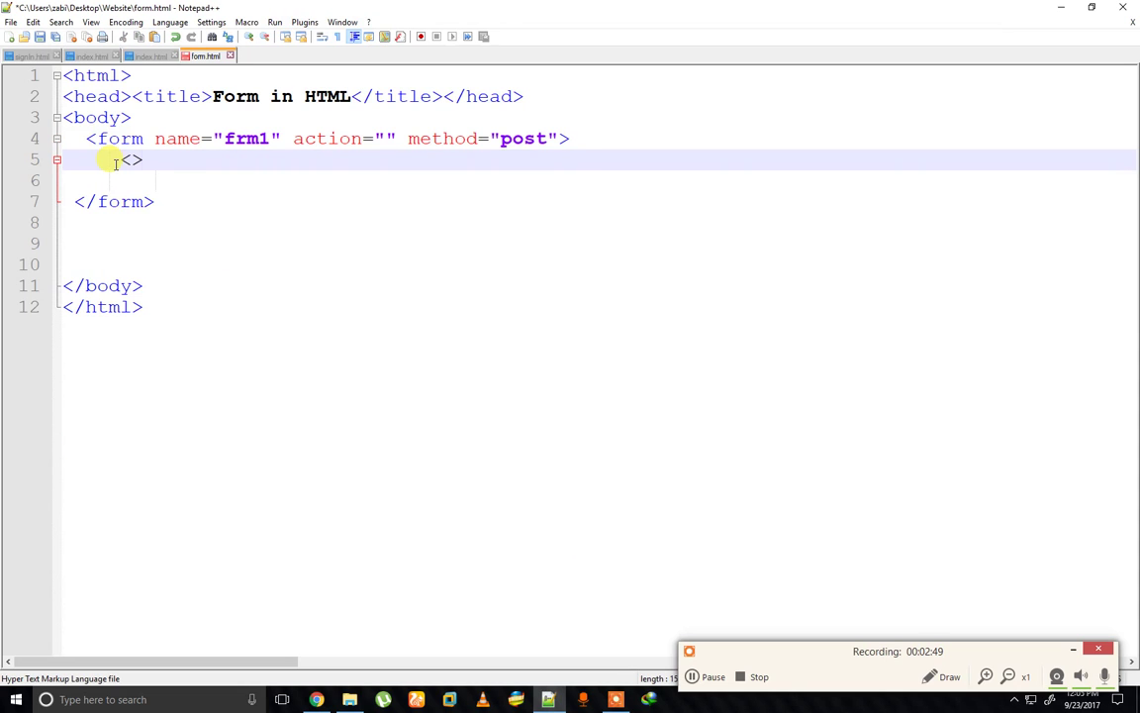
type("inp")
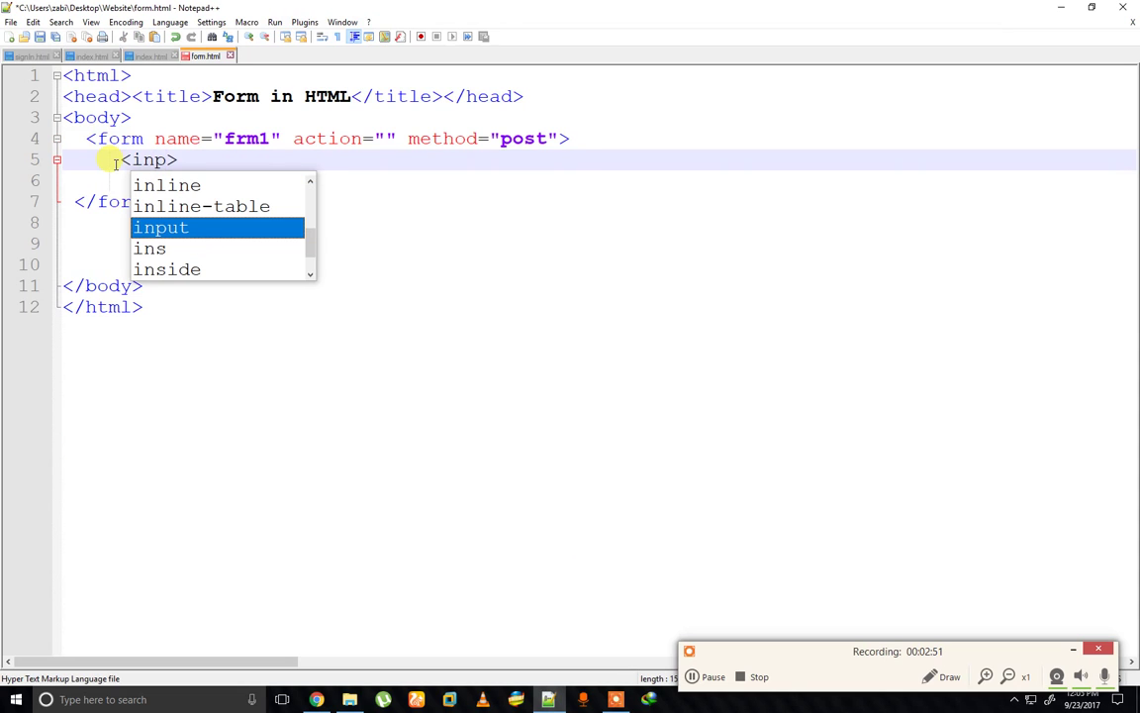
key("Return")
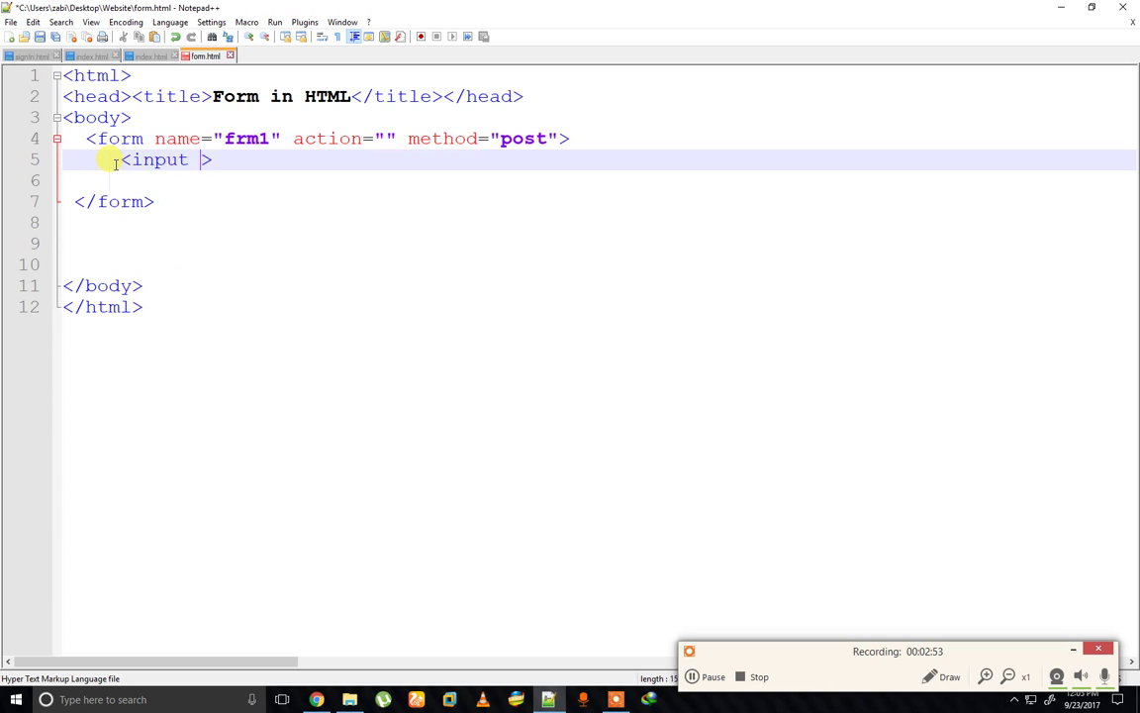
type("type")
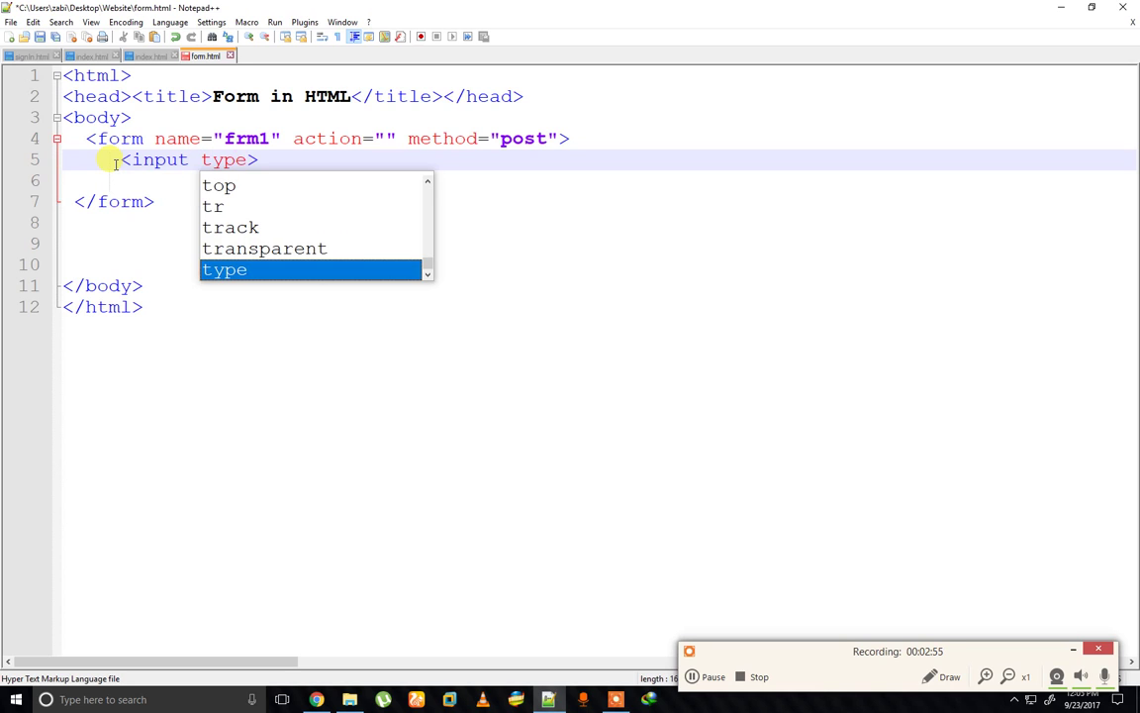
type("=\"\"")
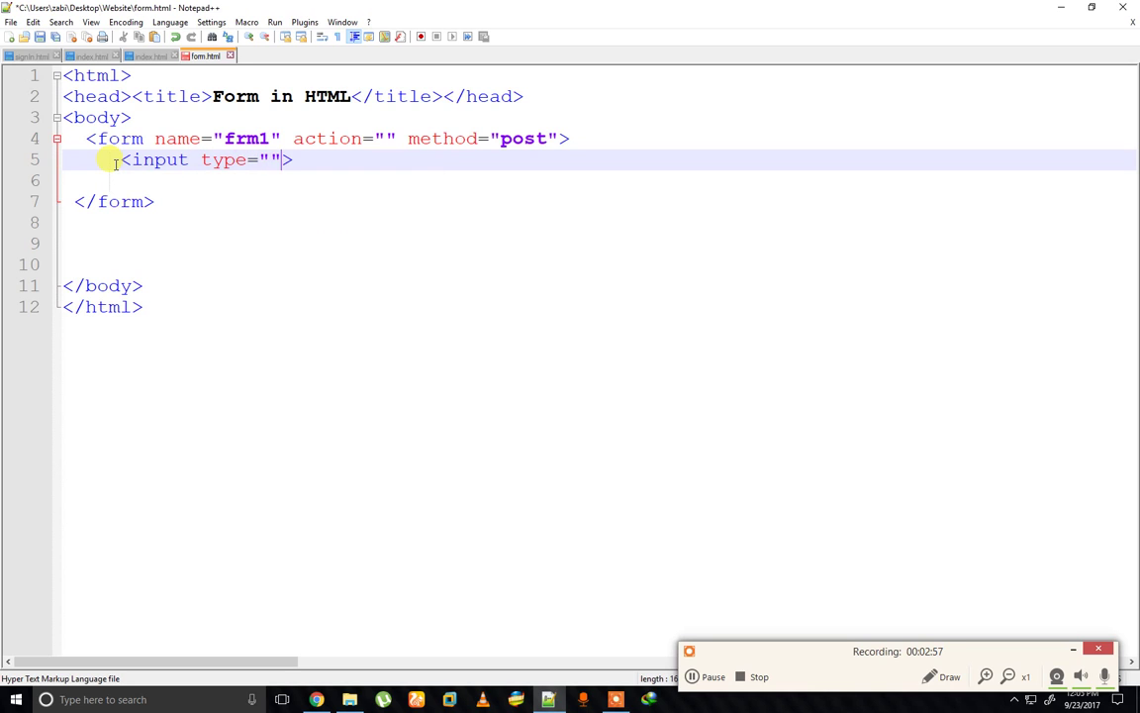
key("Left")
type("color")
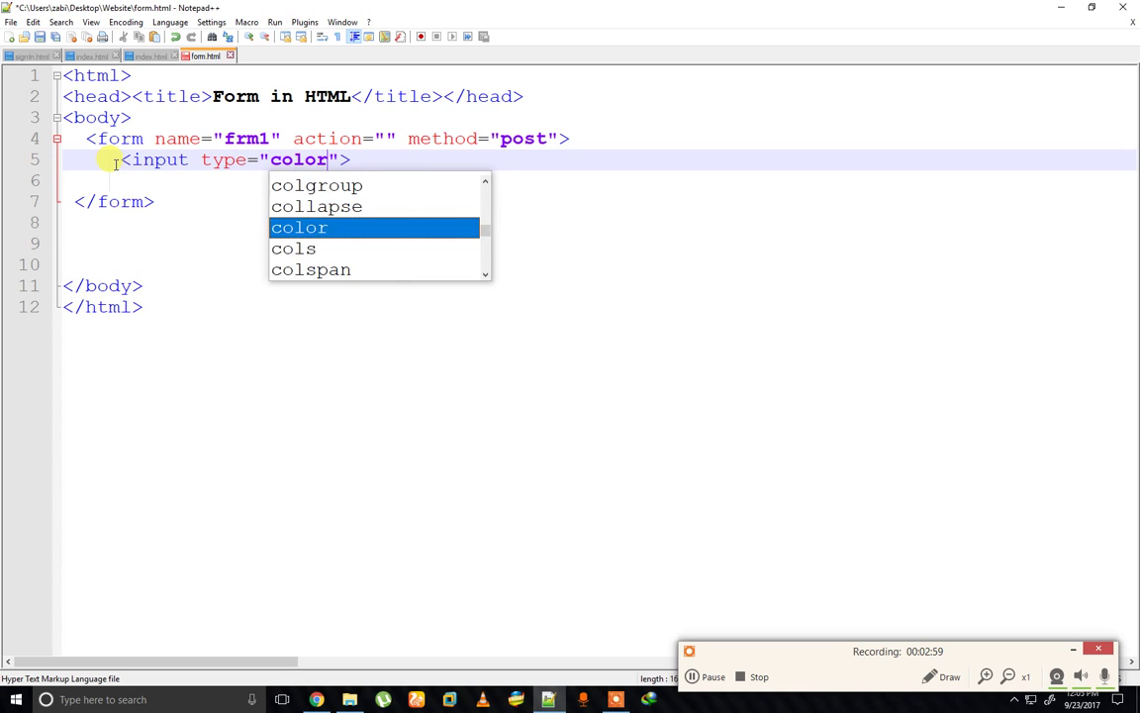
key("Escape")
key("Right")
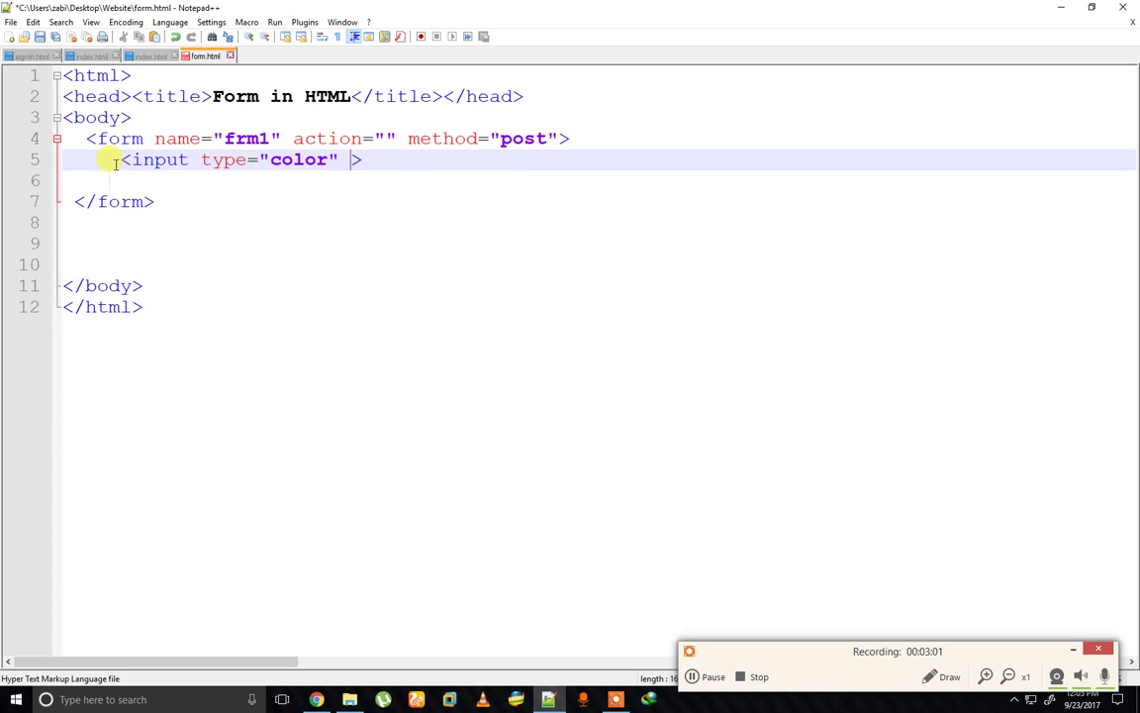
type("/")
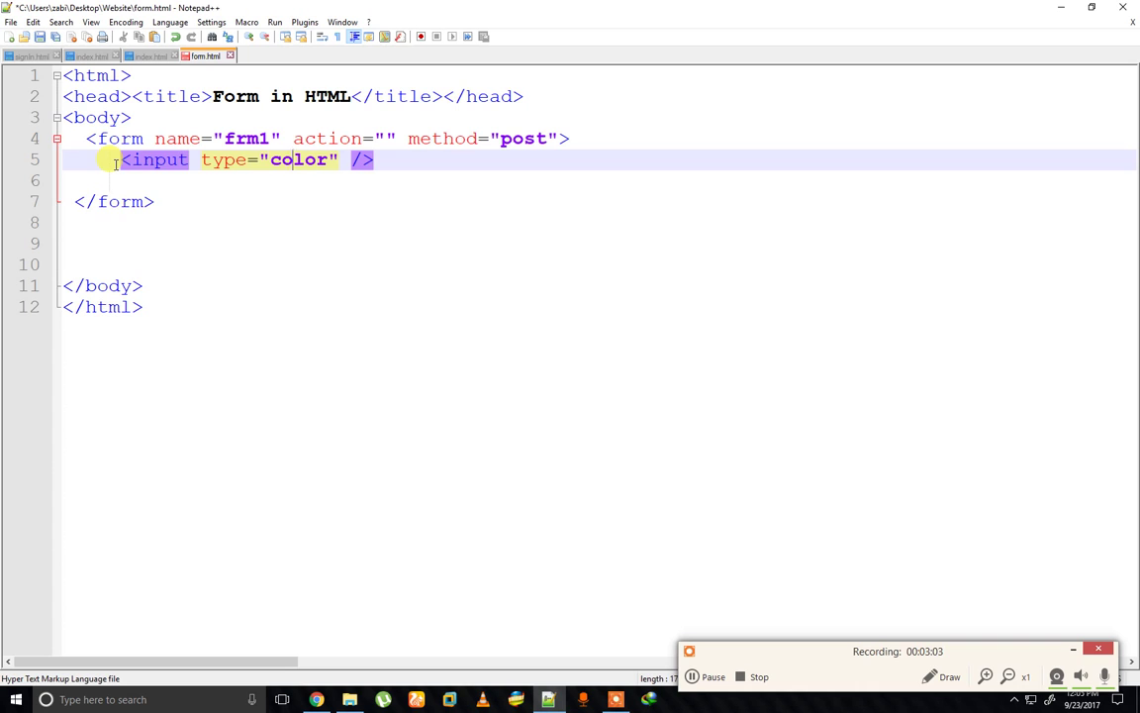
left_click(116, 164)
type("Se")
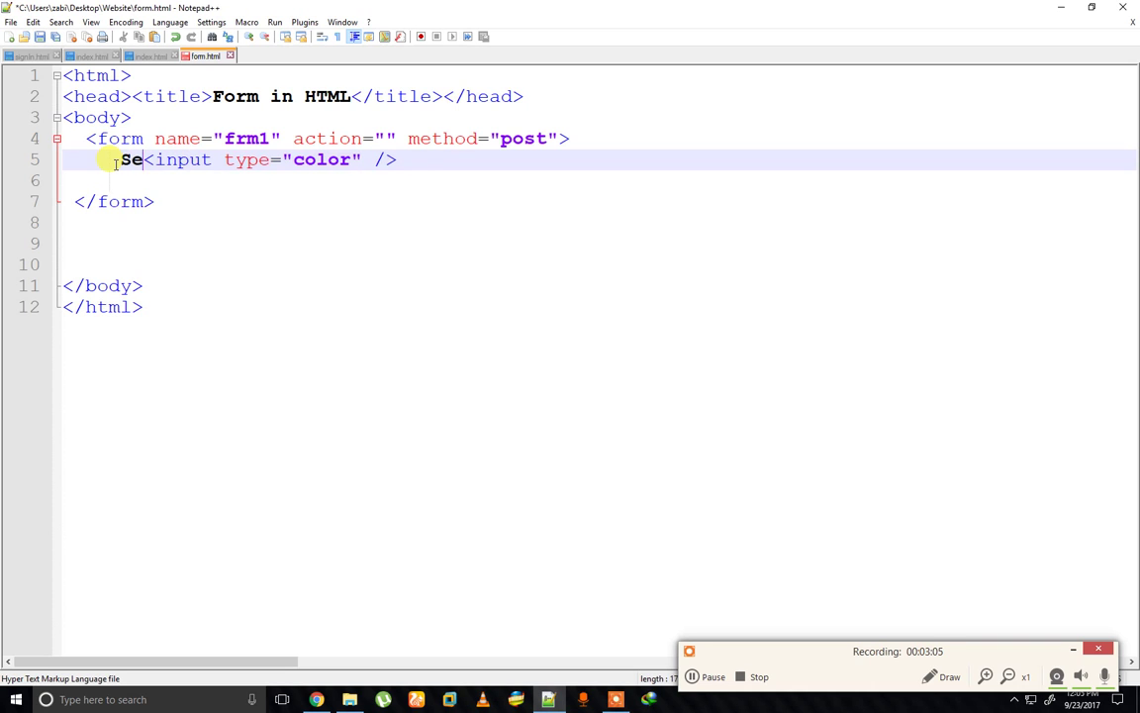
type("lect your ")
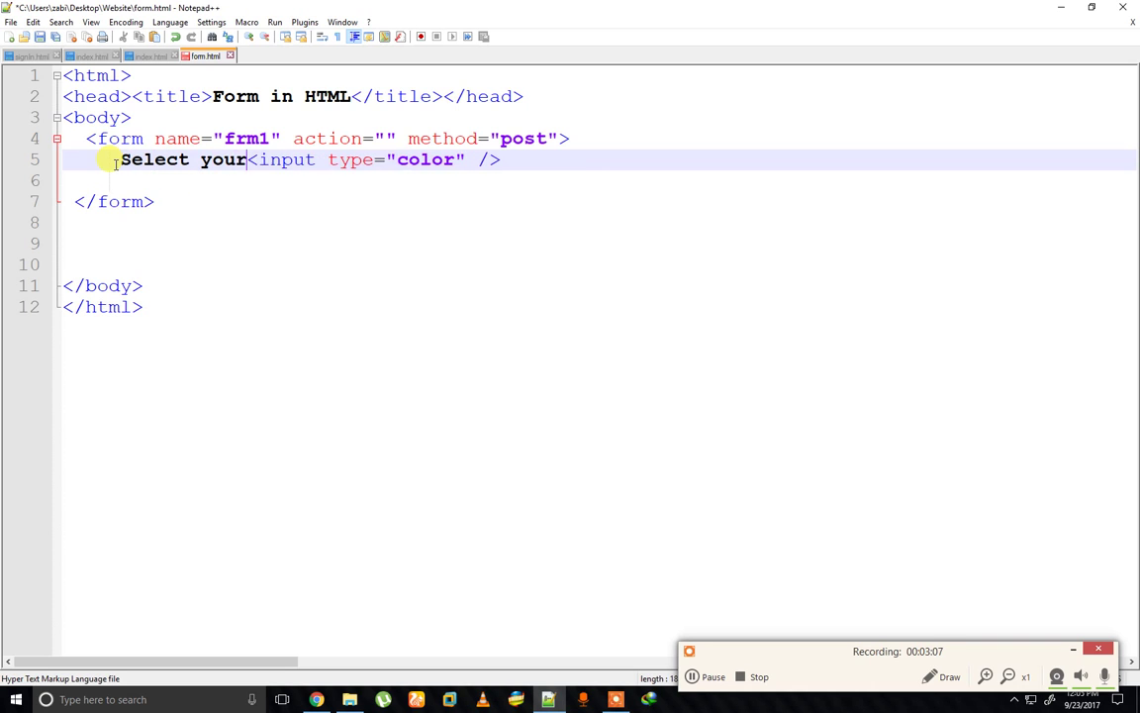
type("FVt C")
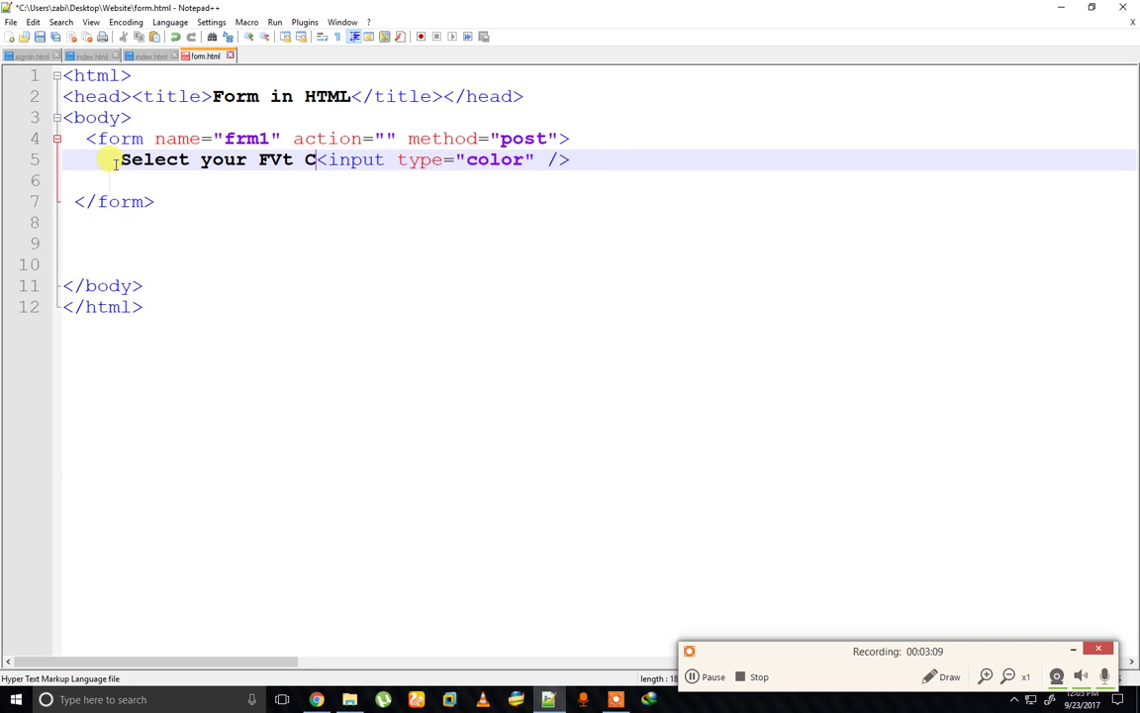
type("olor")
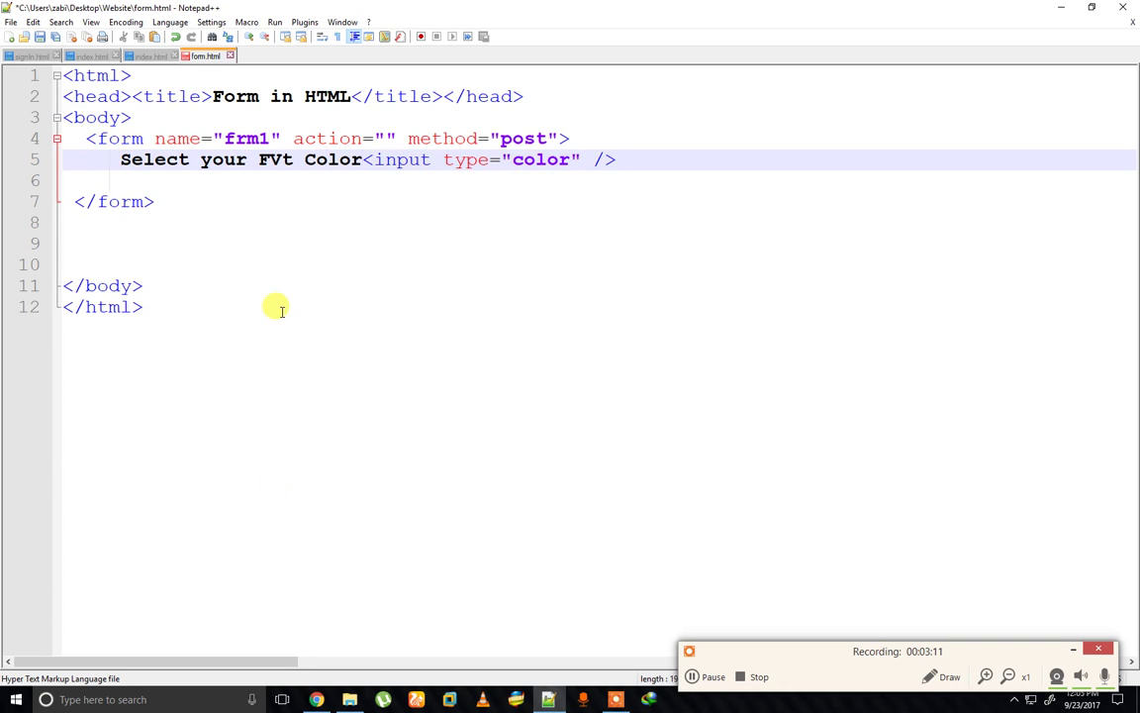
Reload form.html in Chrome and open the colour field's picker
left_click(317, 699)
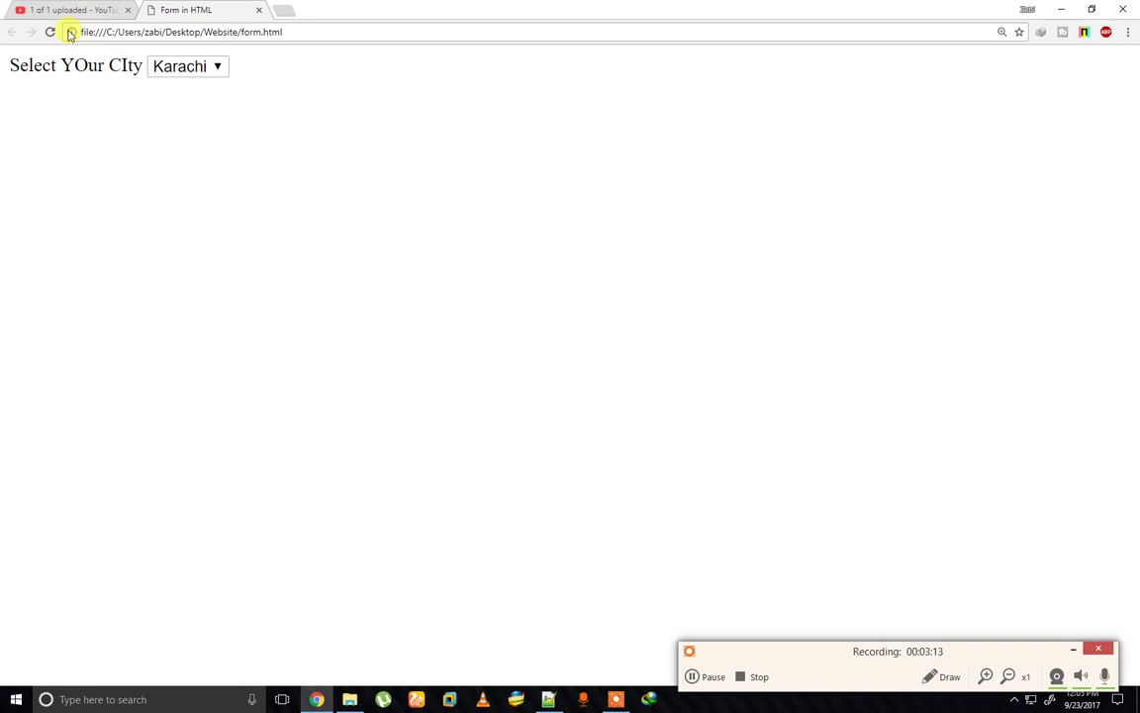
left_click(49, 32)
left_click(200, 75)
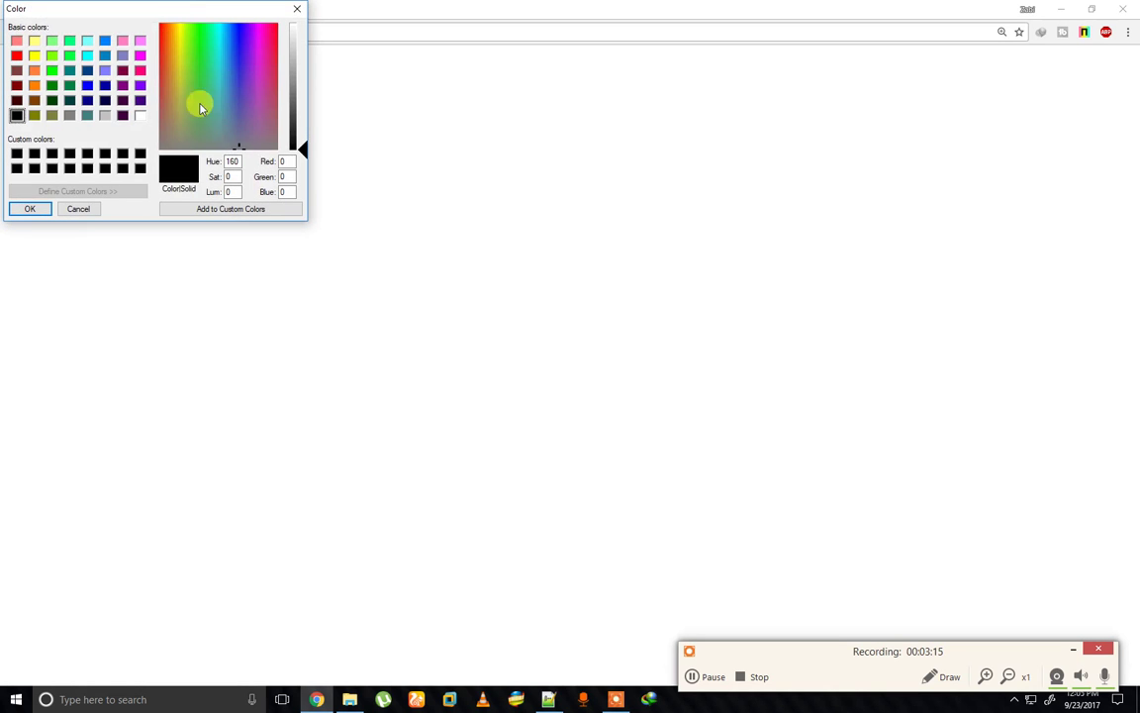
left_click_drag(198, 14, 520, 131)
Try spectrum and custom colours, then set the field to the purple basic colour
left_click(505, 178)
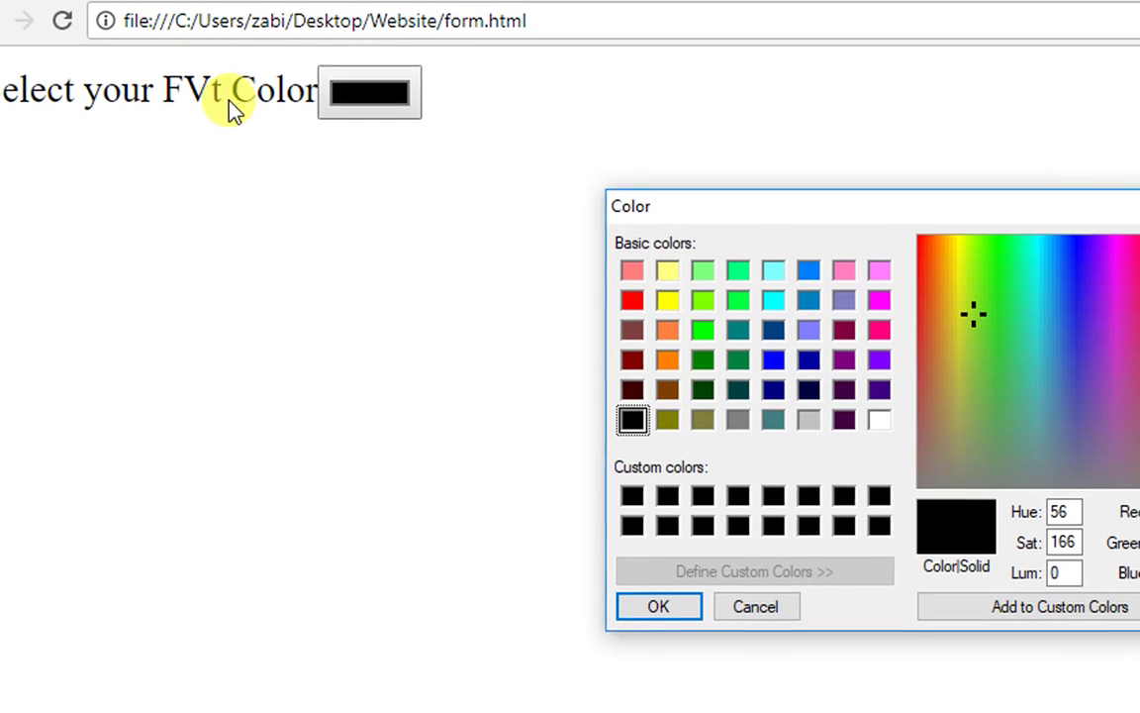
left_click(334, 113)
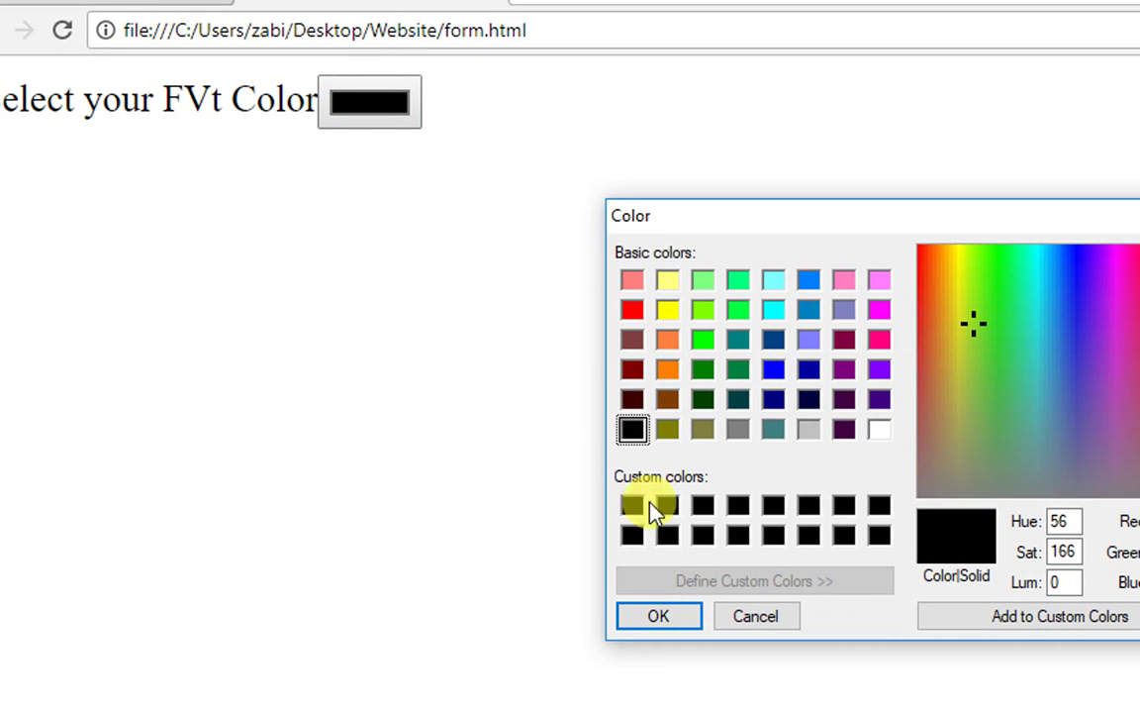
left_click(662, 613)
left_click(349, 117)
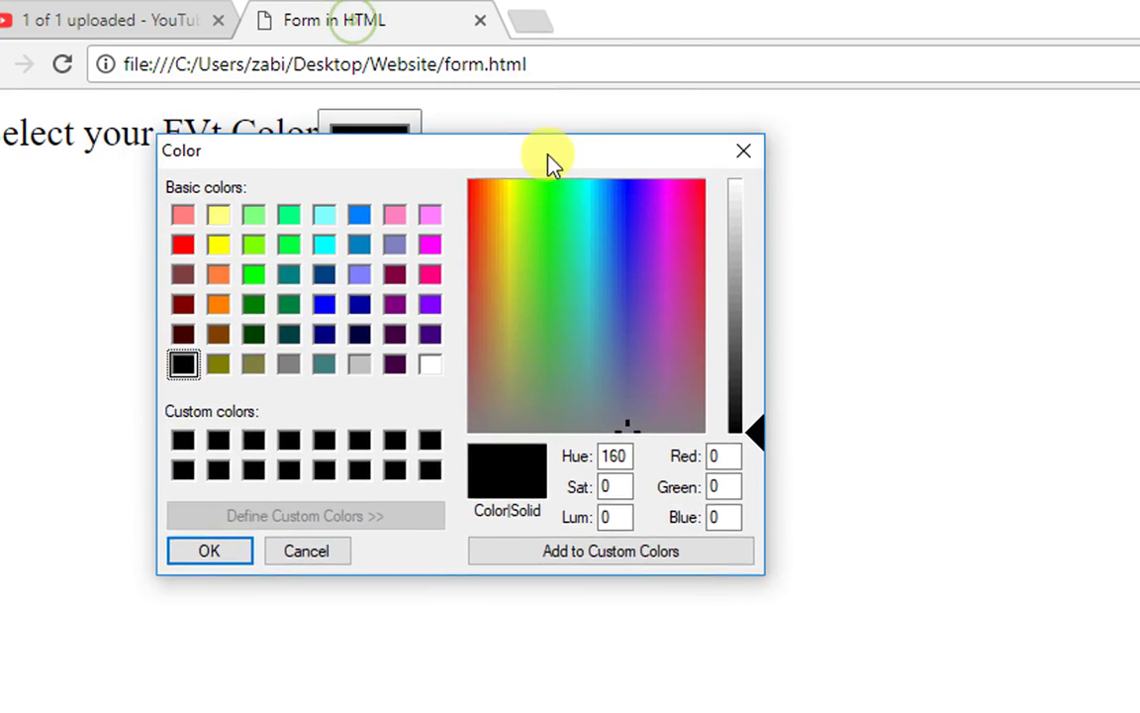
left_click(762, 285)
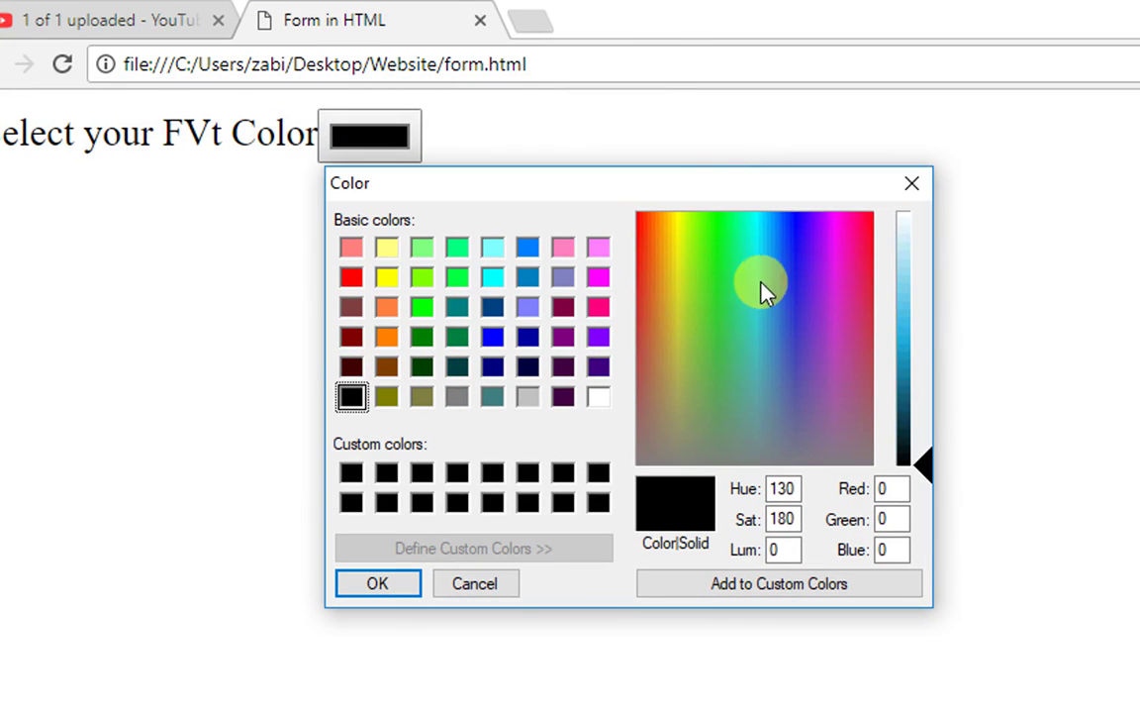
left_click(680, 308)
left_click(600, 338)
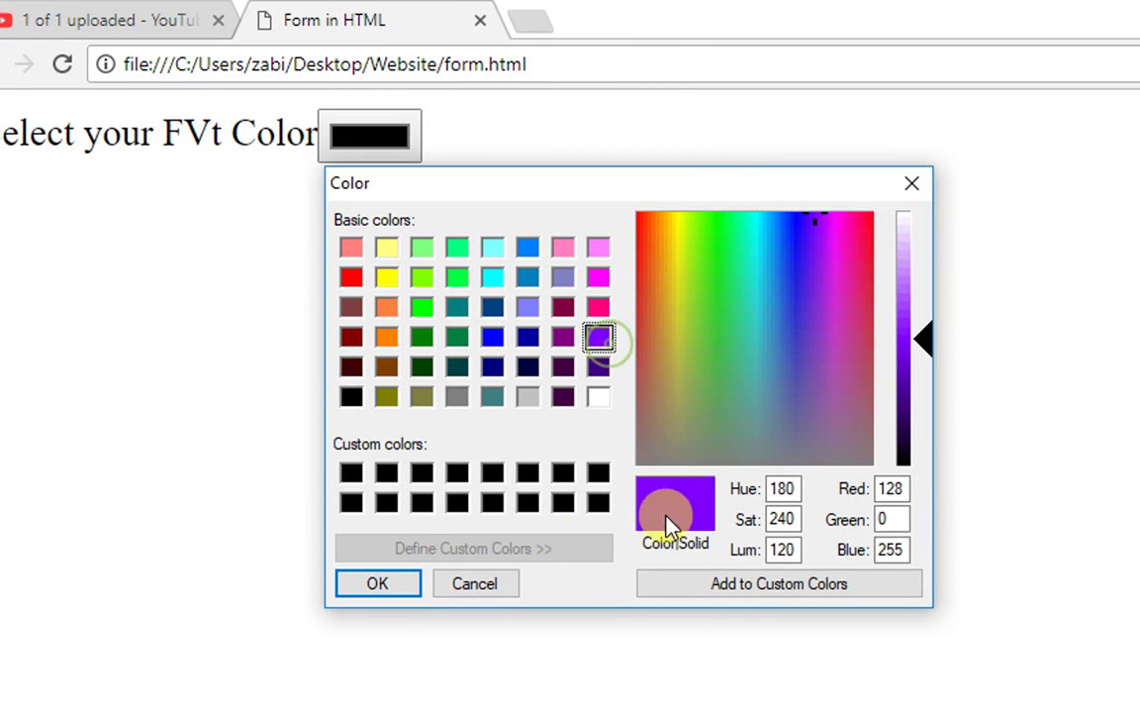
left_click(413, 585)
Change the input's type from color to date
key("alt+Tab")
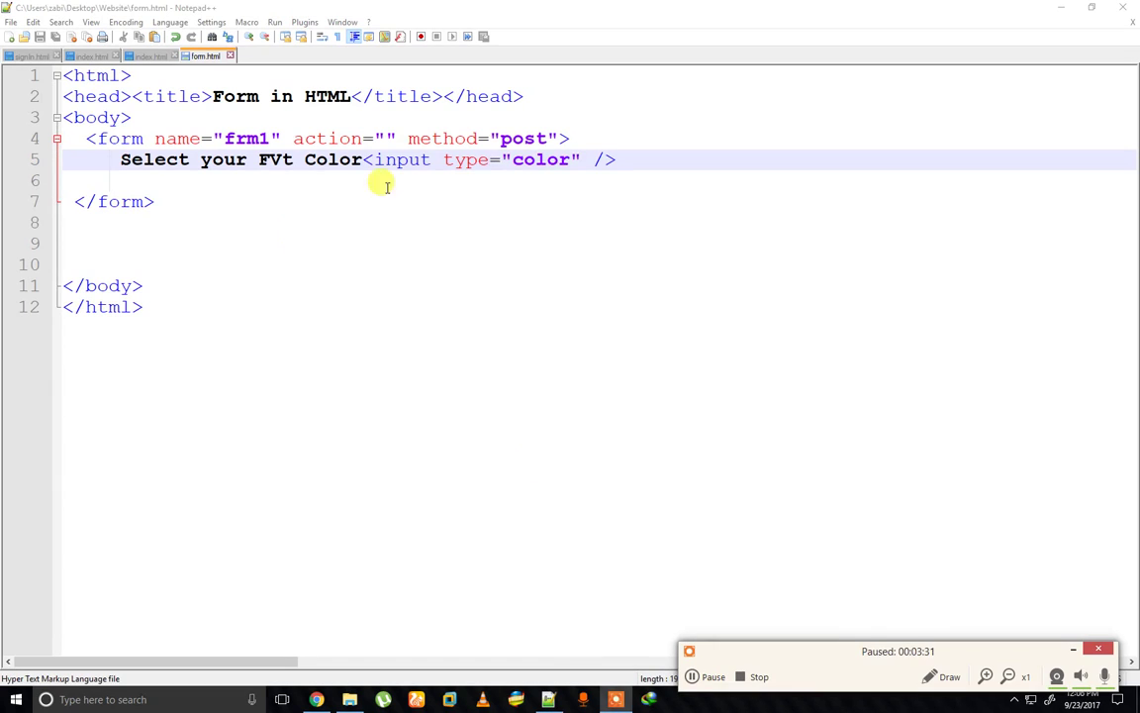
left_click(552, 163)
double_click(514, 164)
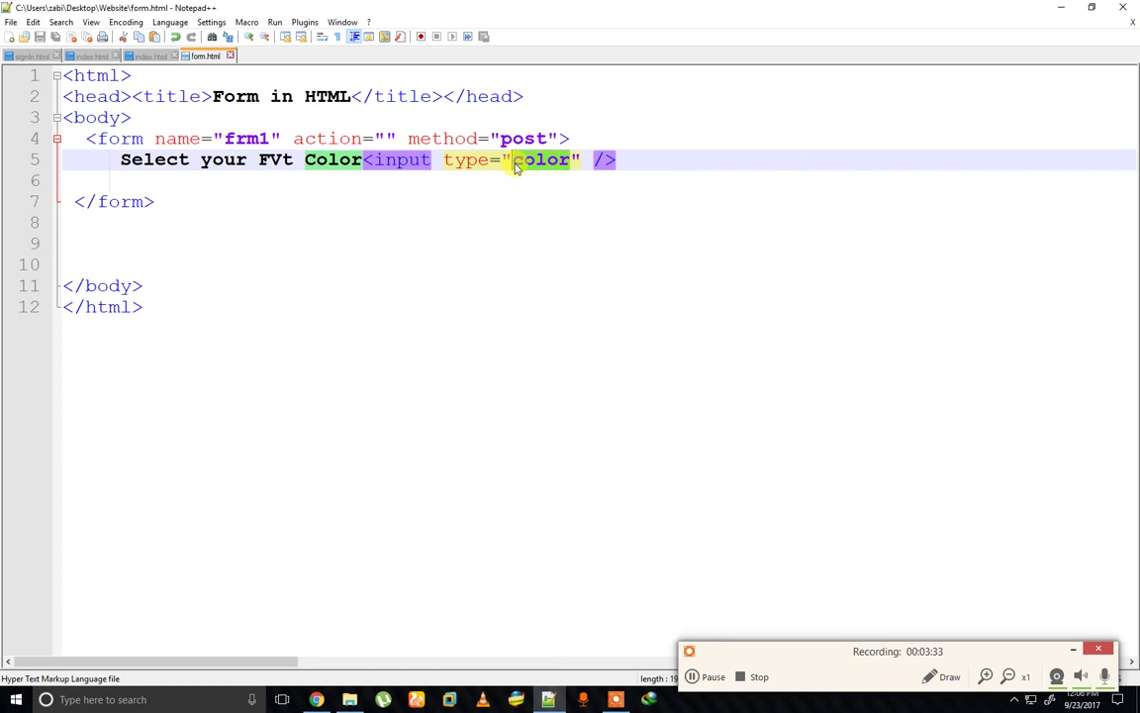
type("date")
left_click(473, 230)
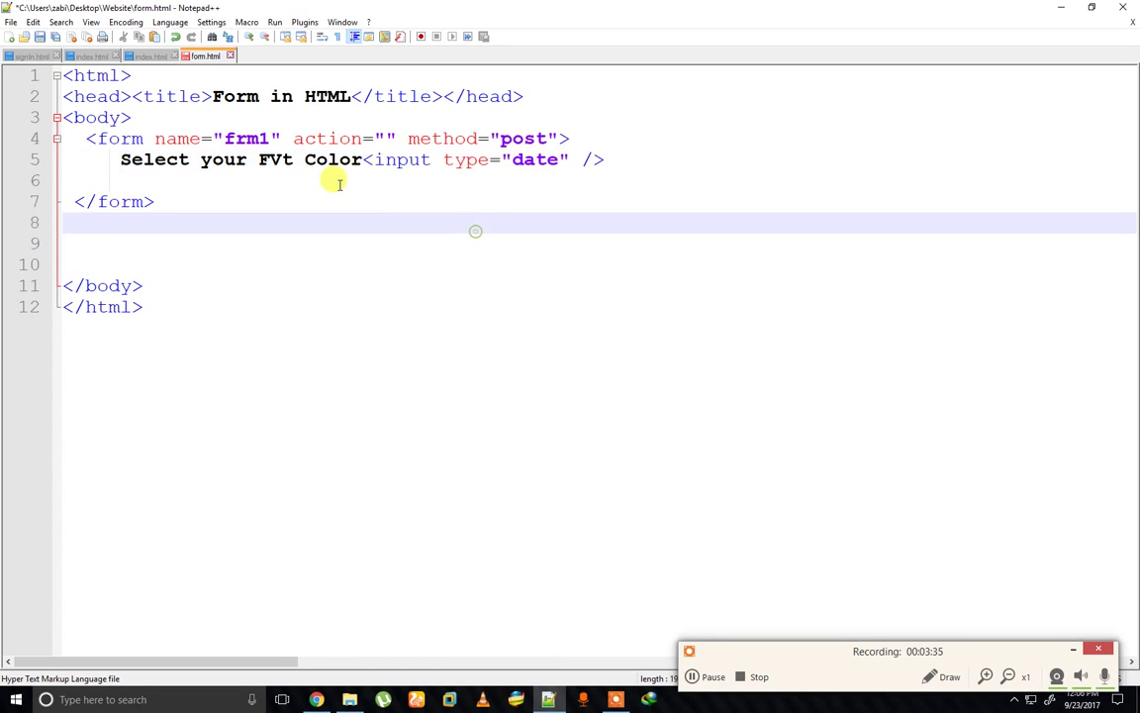
Change the label to 'Select your bday' and save form.html
mouse_move(362, 159)
left_mouse_down()
mouse_move(146, 165)
mouse_move(241, 164)
left_mouse_up()
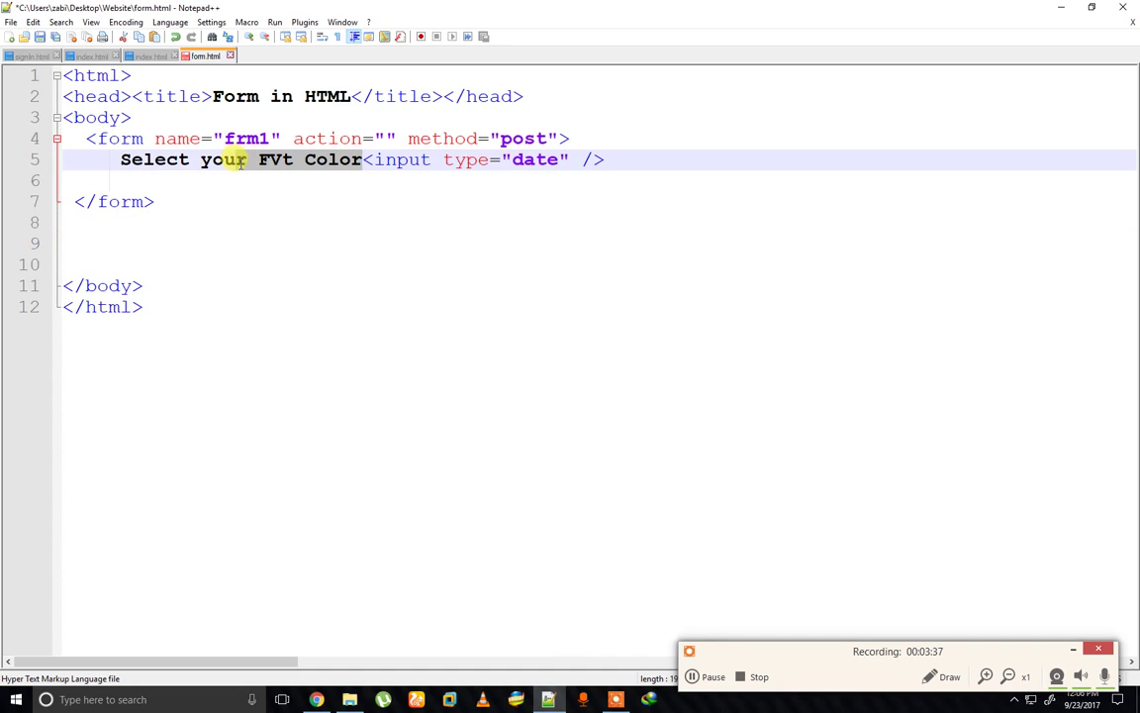
key("Delete")
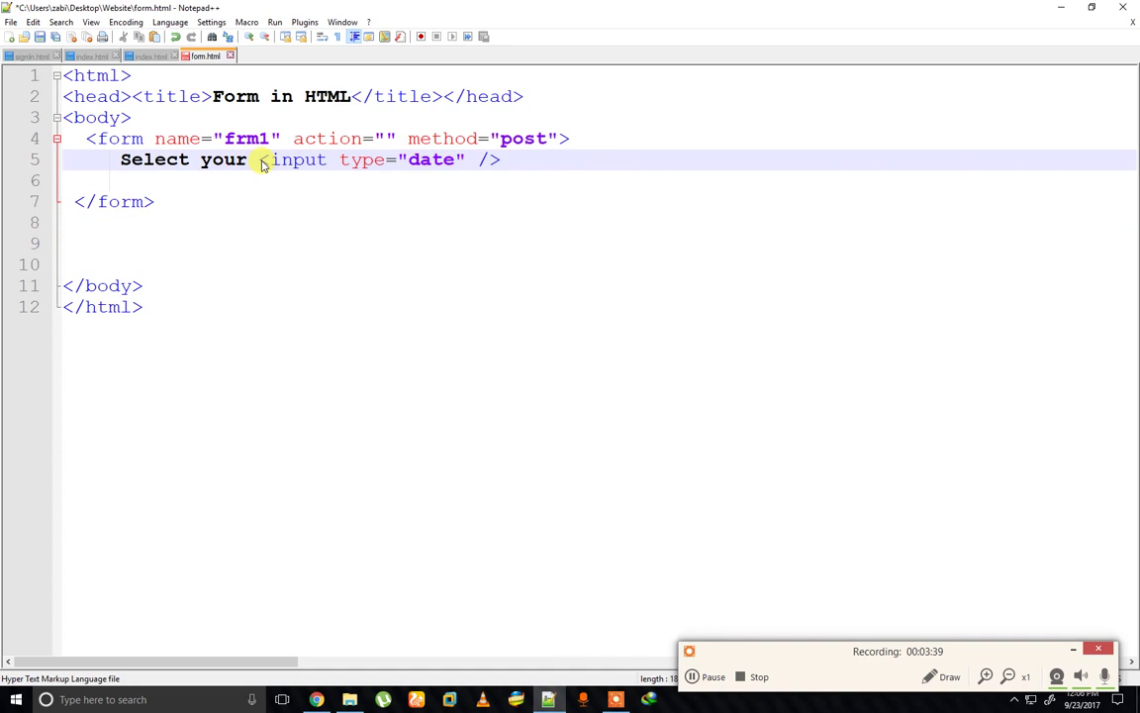
type("bday")
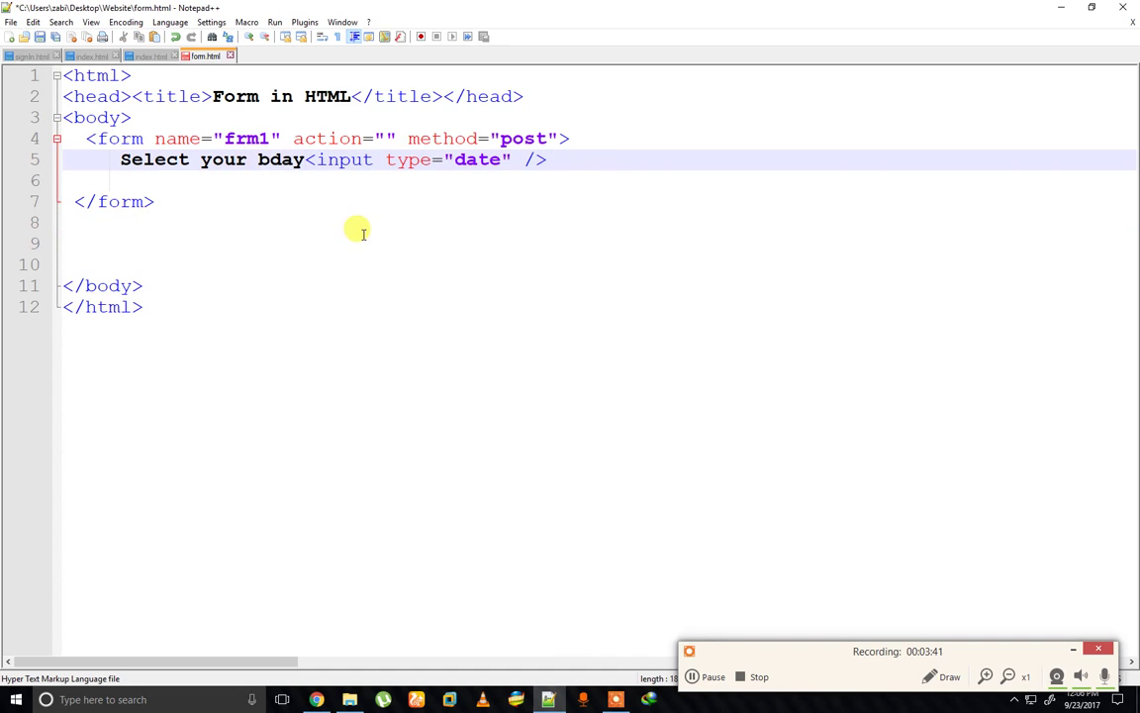
left_click(363, 234)
key("ctrl+s")
Reload the form in Chrome and set the birthday date field to 09/06/2017
left_click(319, 700)
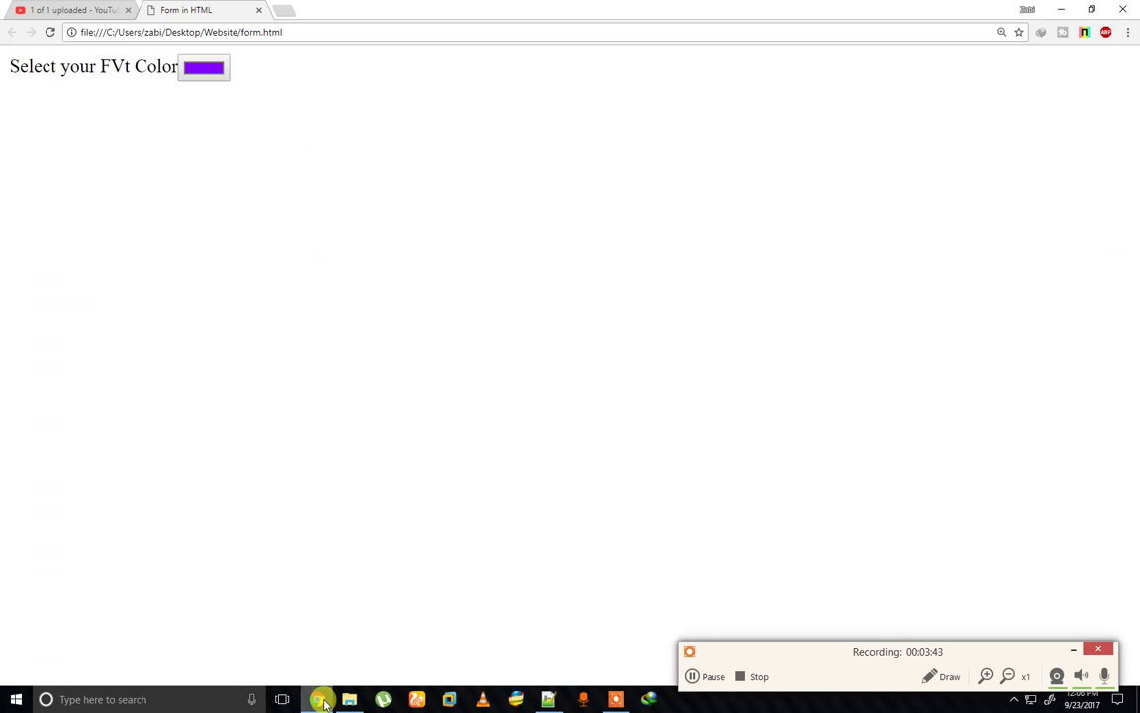
key("F5")
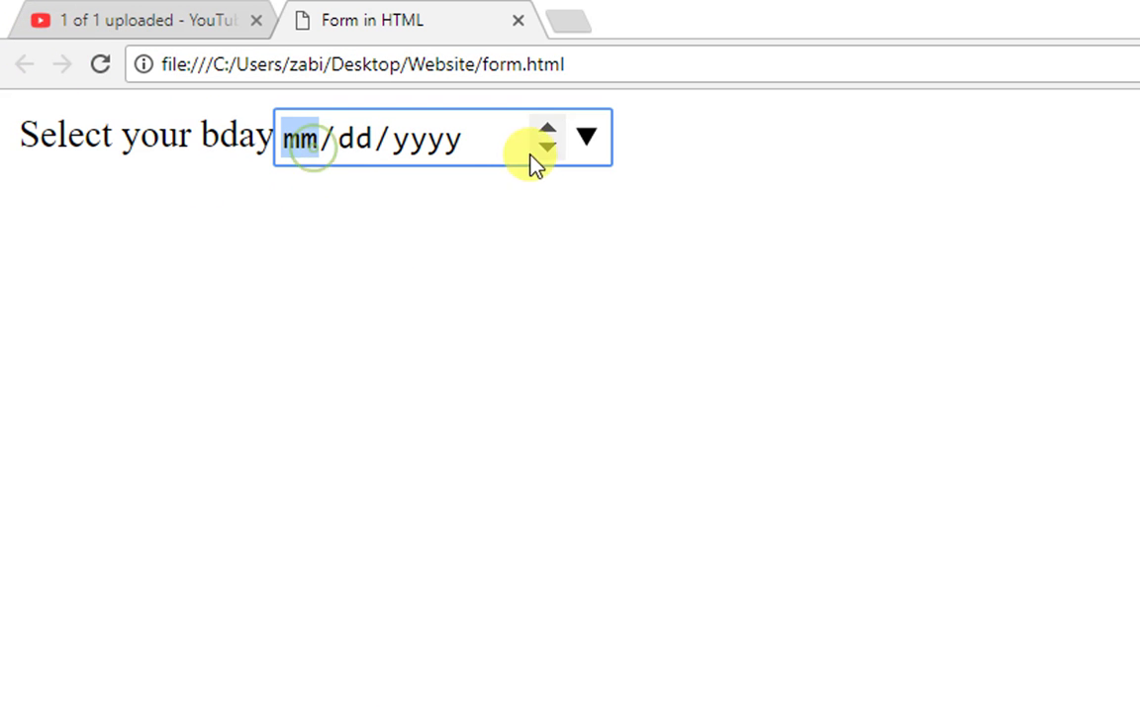
left_click(586, 146)
left_click(604, 396)
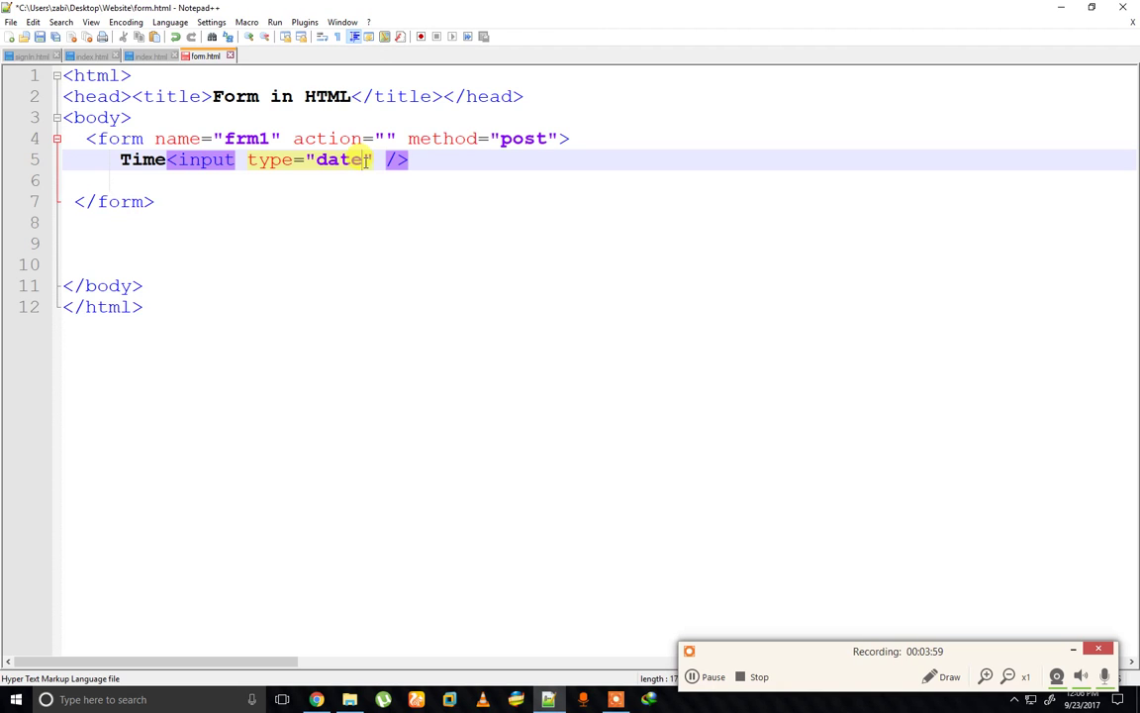
Change the input's type attribute from date to time in form.html
key("BackSpace")
key("BackSpace")
key("BackSpace")
type("tim")
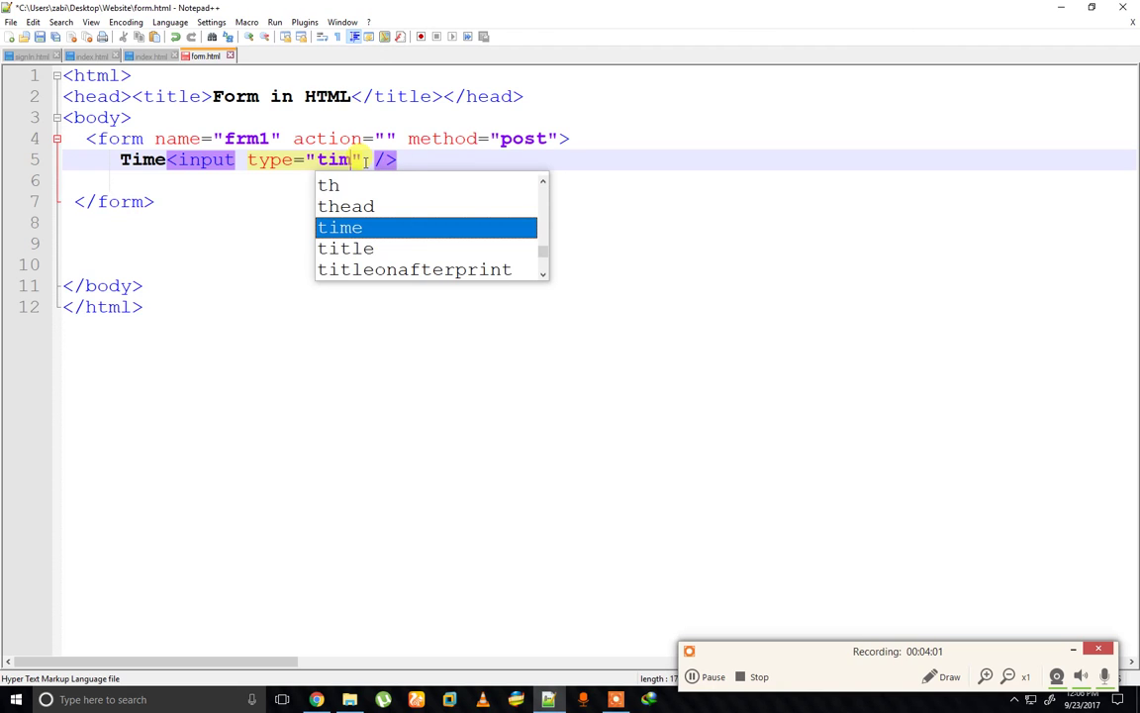
type("e")
left_click(287, 259)
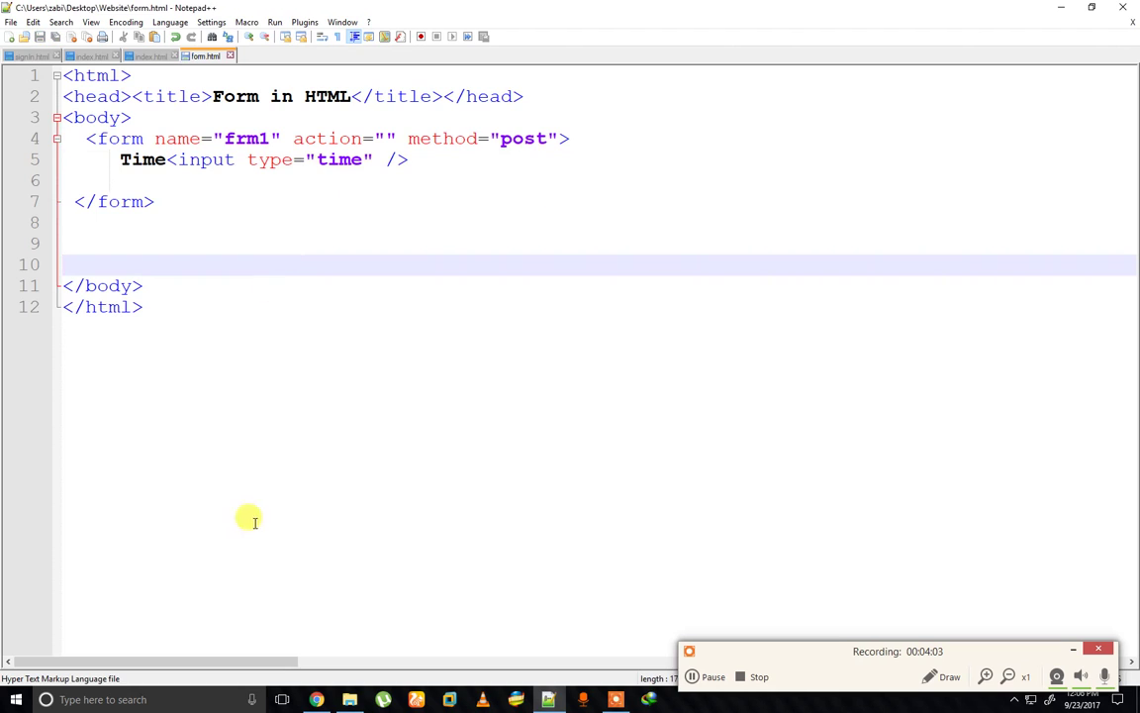
Reload form.html in Chrome, try 12 PM in the Time field, then clear it
left_click(317, 701)
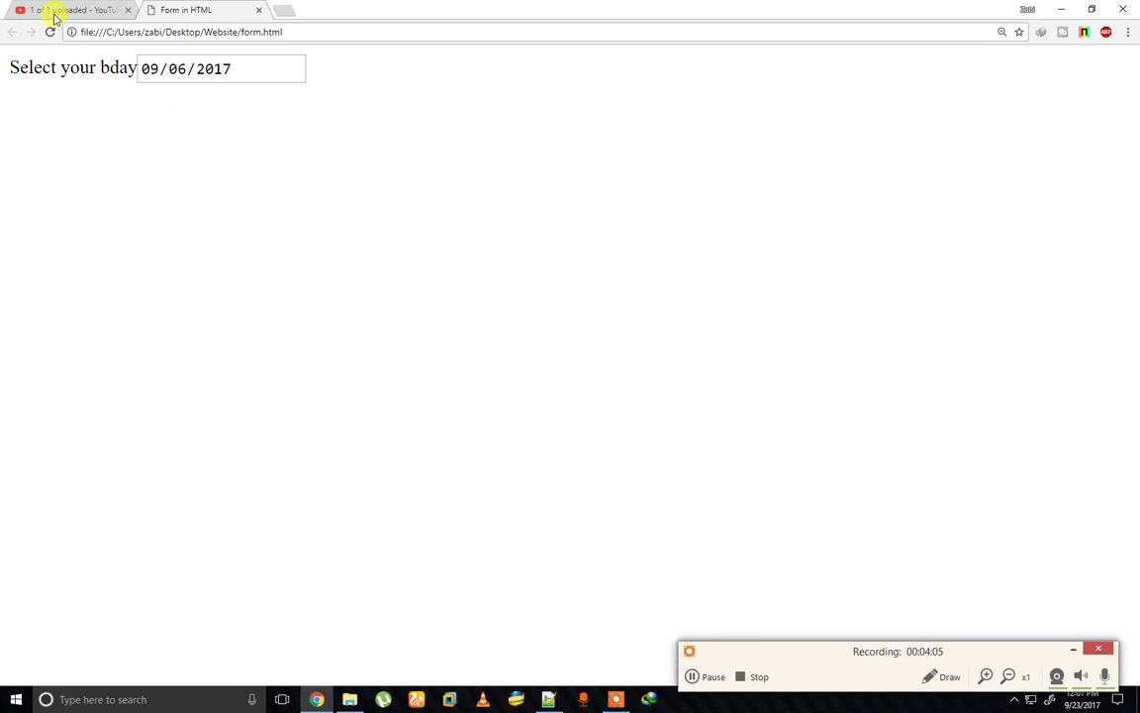
key("F5")
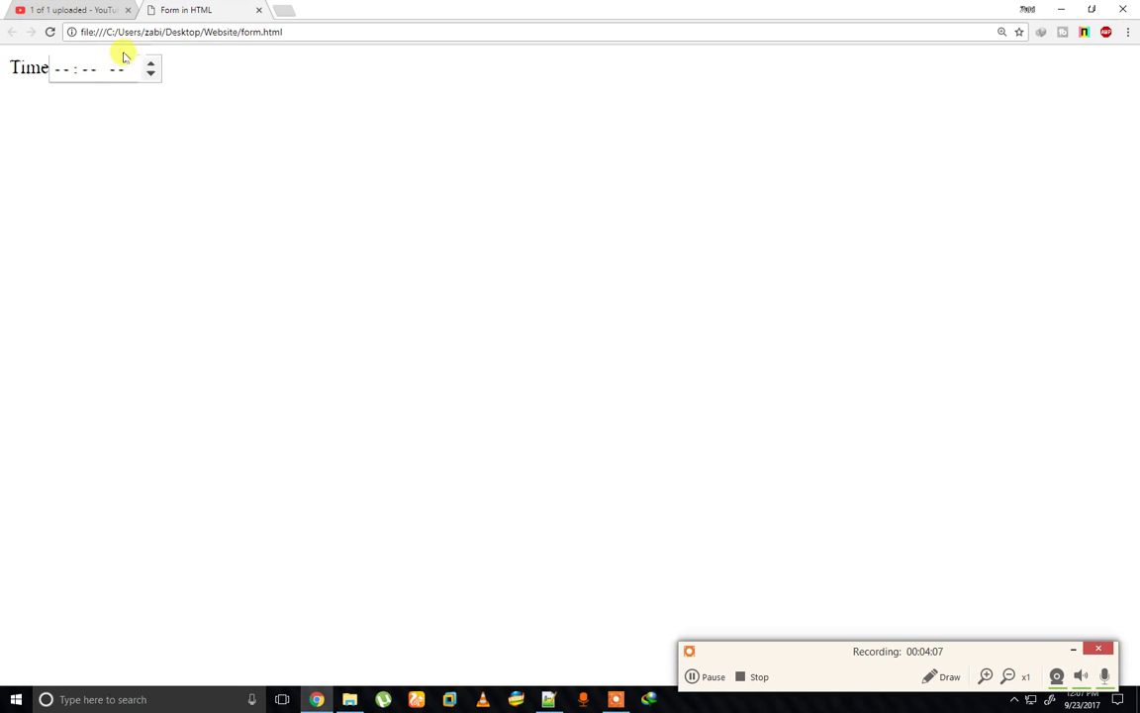
left_click_drag(148, 70, 26, 67)
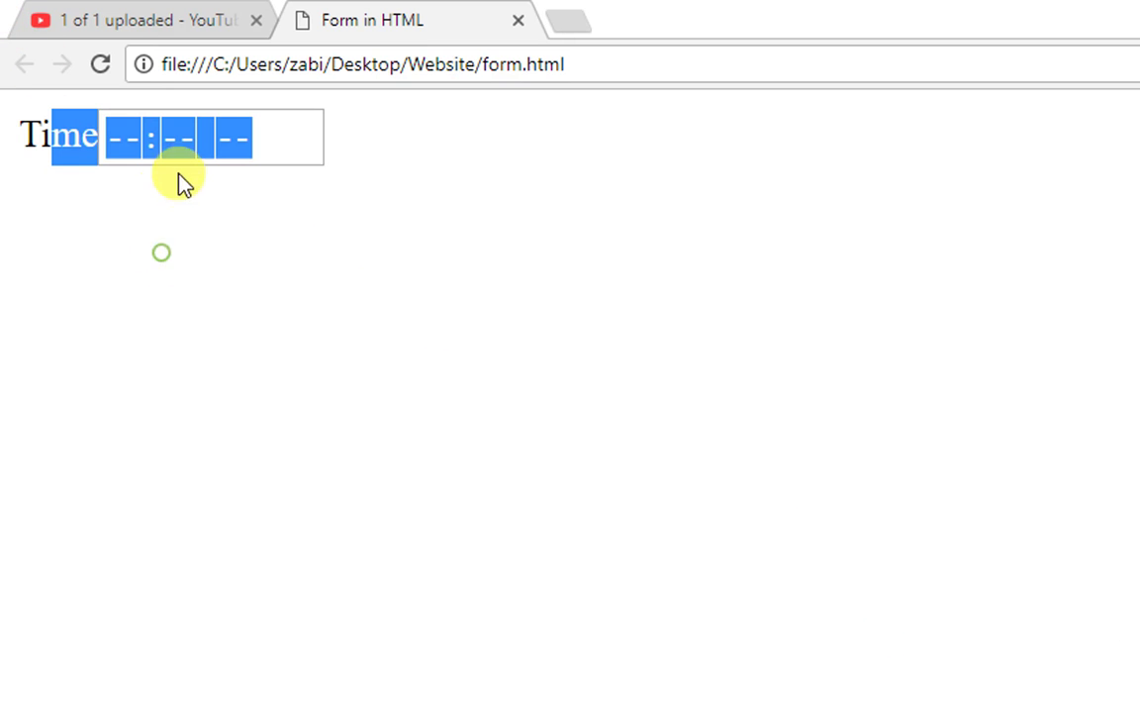
left_click(295, 151)
left_click(303, 131)
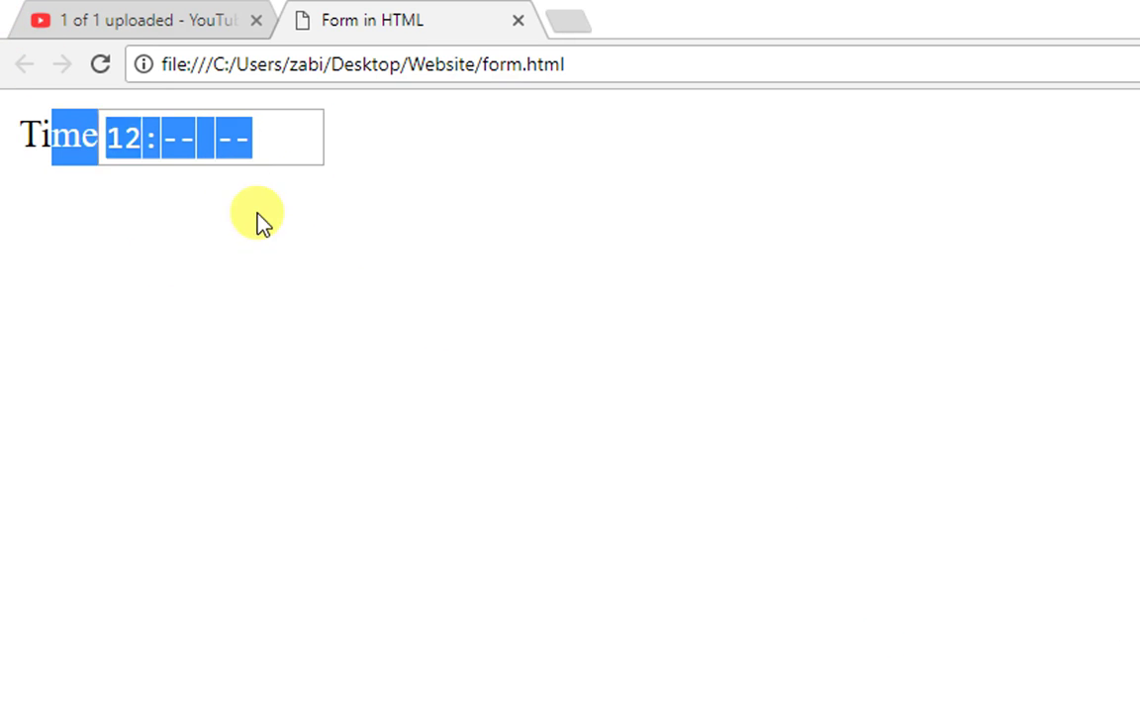
left_click(232, 148)
left_click(297, 131)
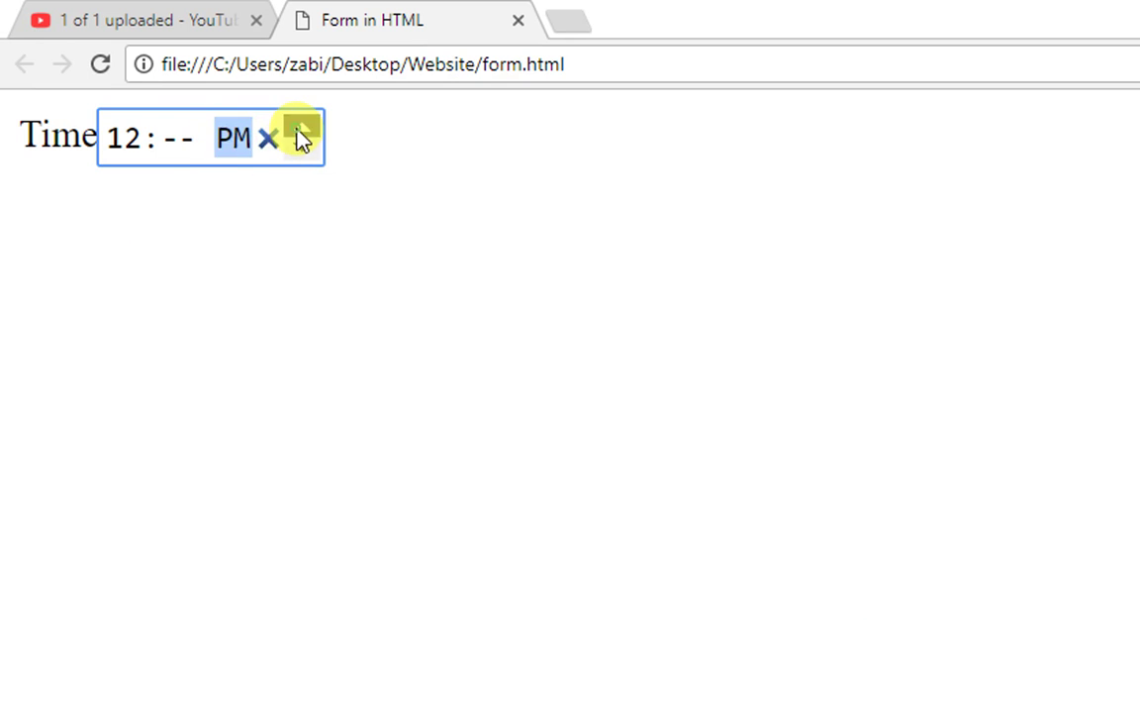
left_click(181, 138)
left_click(269, 144)
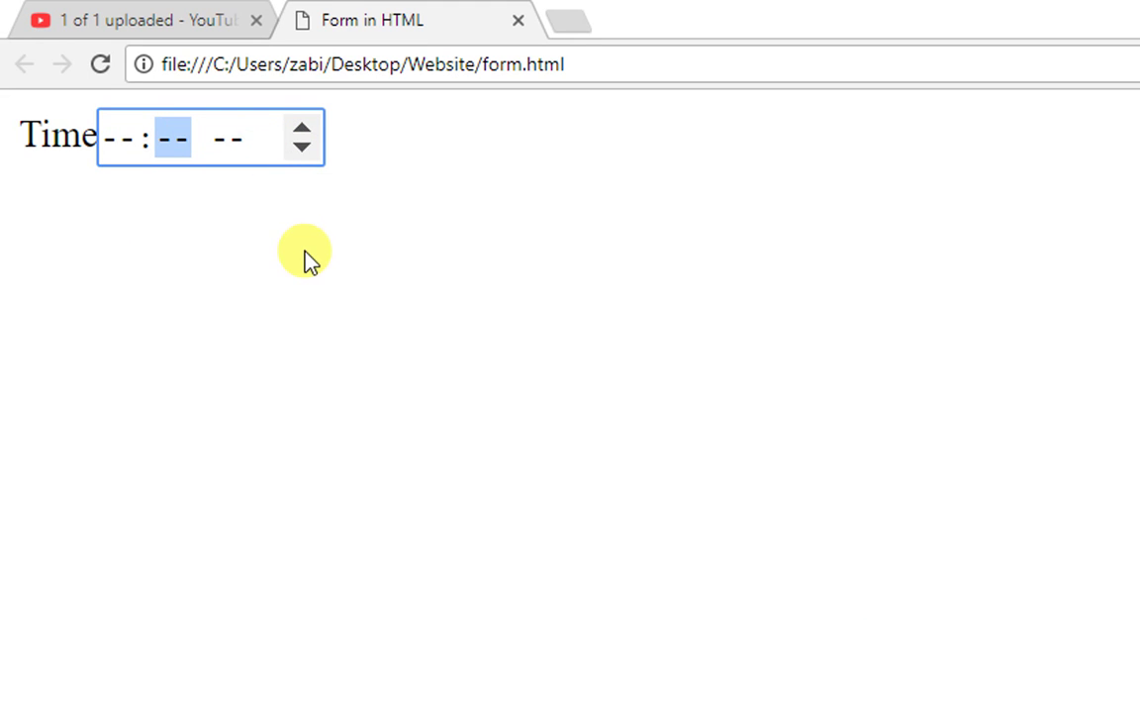